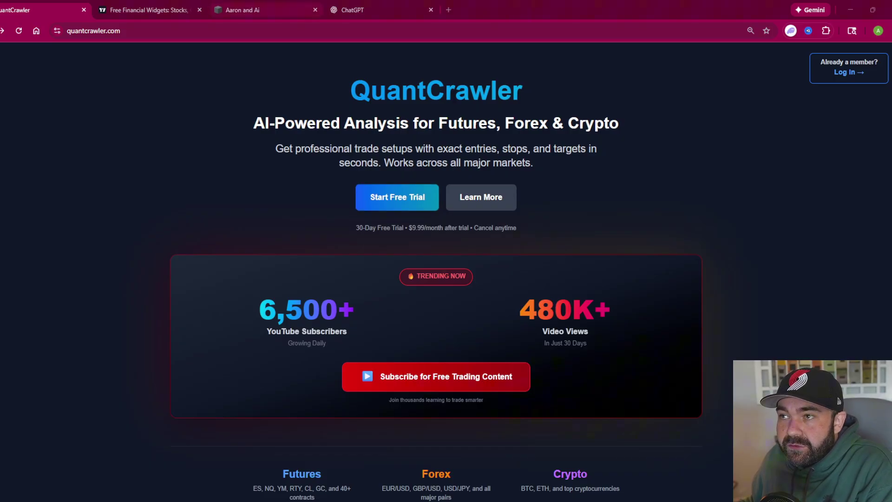
# Glance at ChatGPT and the Aaron and Ai site, then return to the QuantCrawler landing page.
pyautogui.hotkey('ctrl', '4')
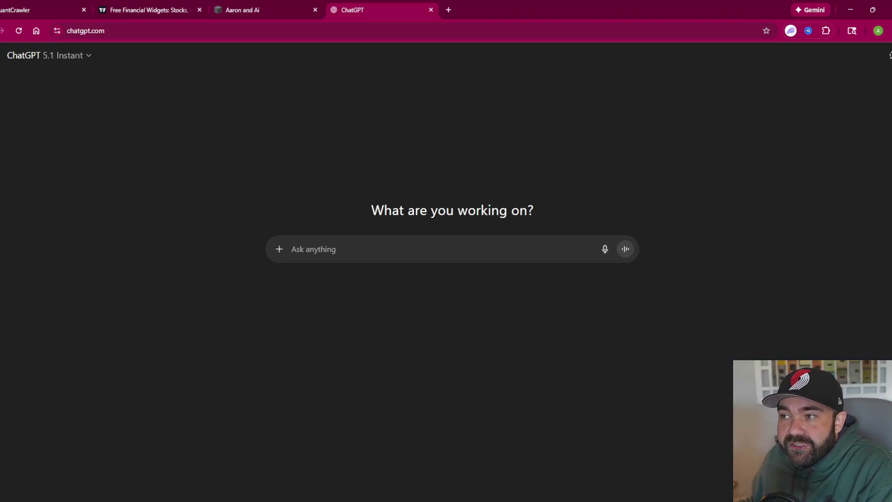
pyautogui.click(271, 5)
pyautogui.click(24, 6)
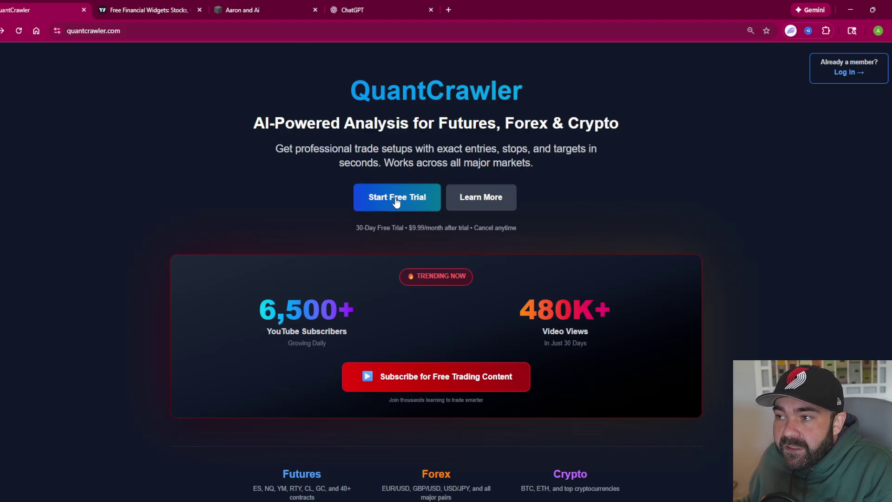
# Scroll past the feature cards, highlighting the Scalping, Intraday and Swing lines, down to the walkthrough video.
pyautogui.scroll(-2, 486, 313)
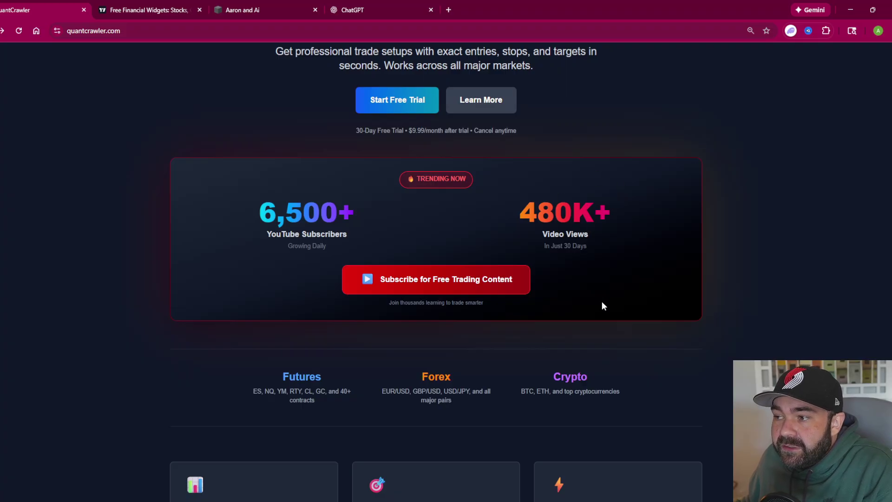
pyautogui.scroll(-3, 436, 297)
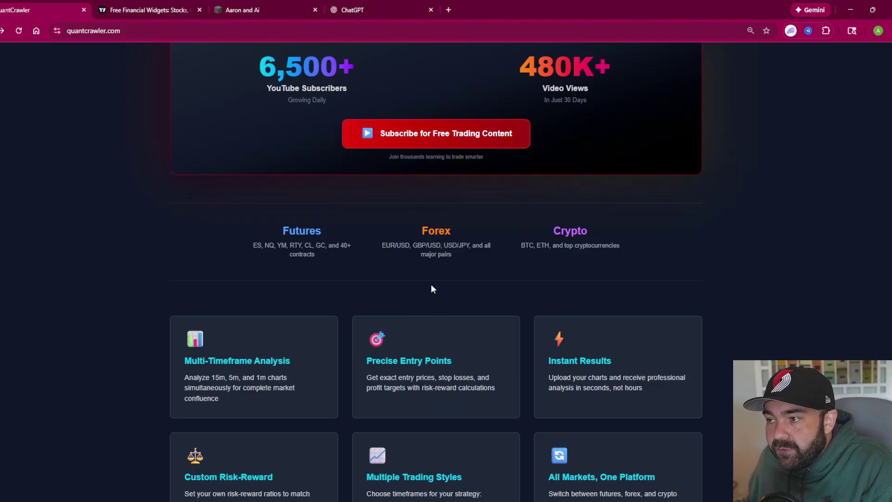
pyautogui.scroll(-3, 441, 284)
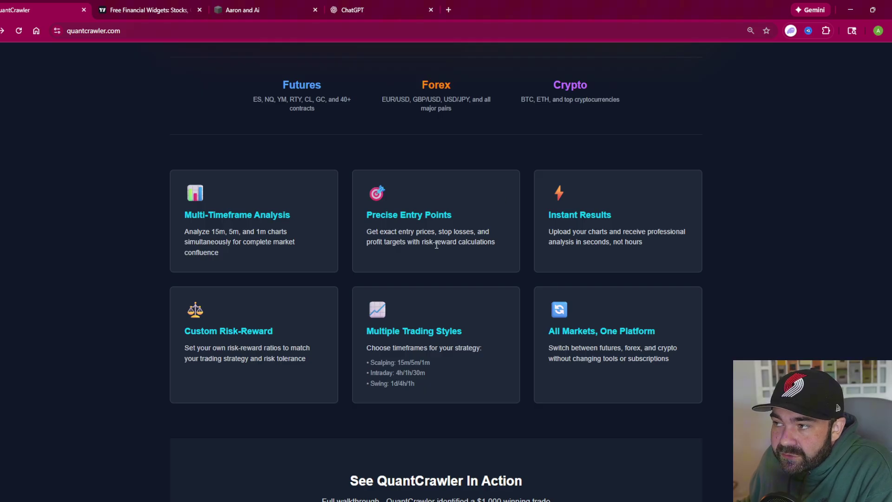
pyautogui.scroll(-1, 415, 346)
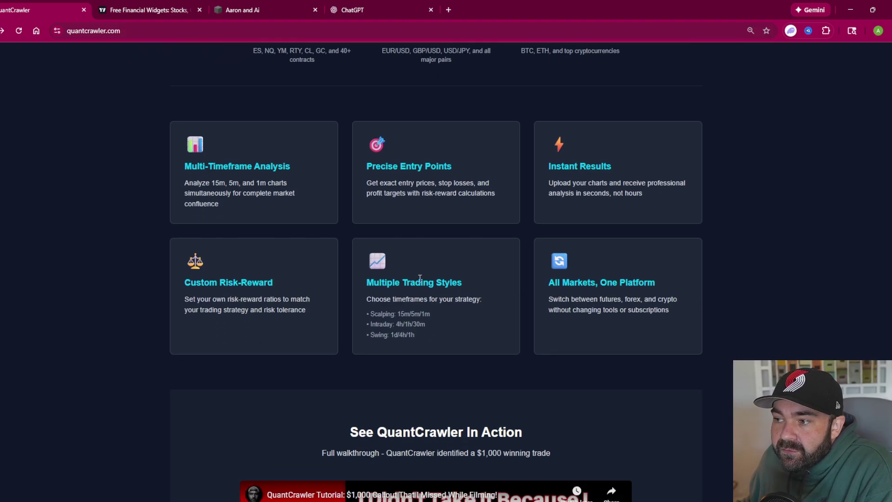
pyautogui.moveTo(429, 342); pyautogui.dragTo(366, 314)
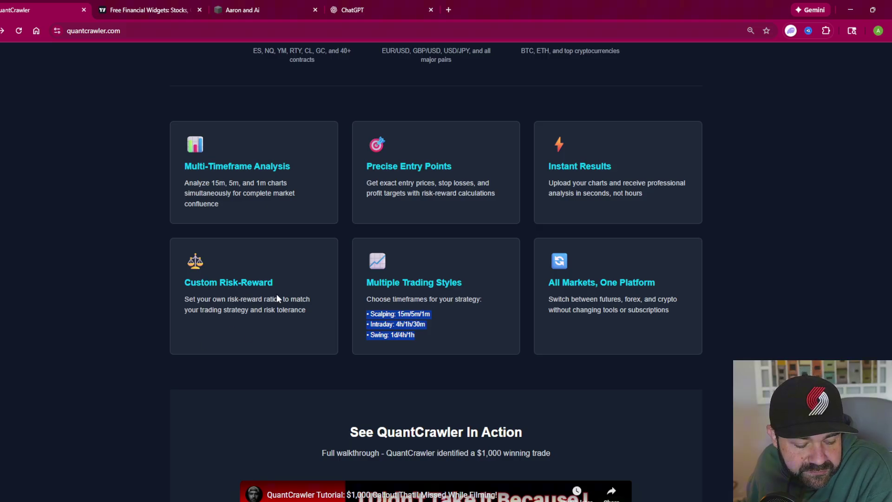
pyautogui.scroll(-6, 346, 288)
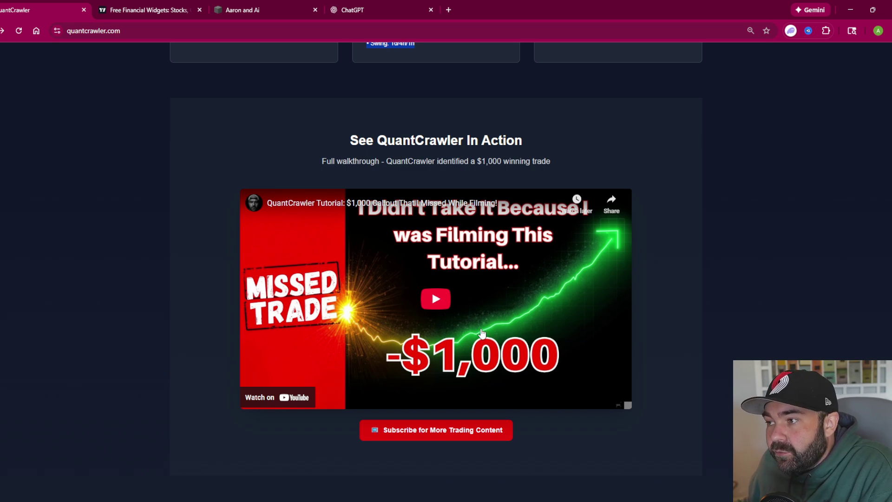
# Highlight FREE in the 30-day trial offer, then scroll back up to the hero section.
pyautogui.scroll(-12, 662, 339)
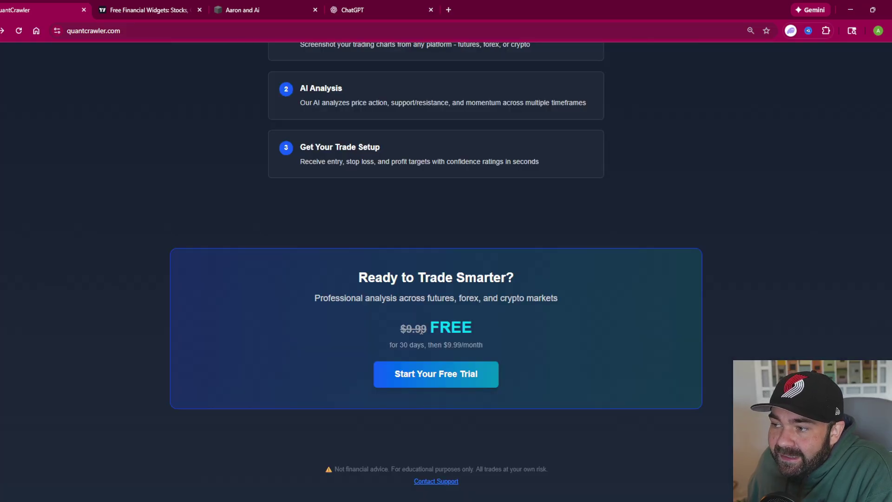
pyautogui.moveTo(484, 337); pyautogui.dragTo(430, 333)
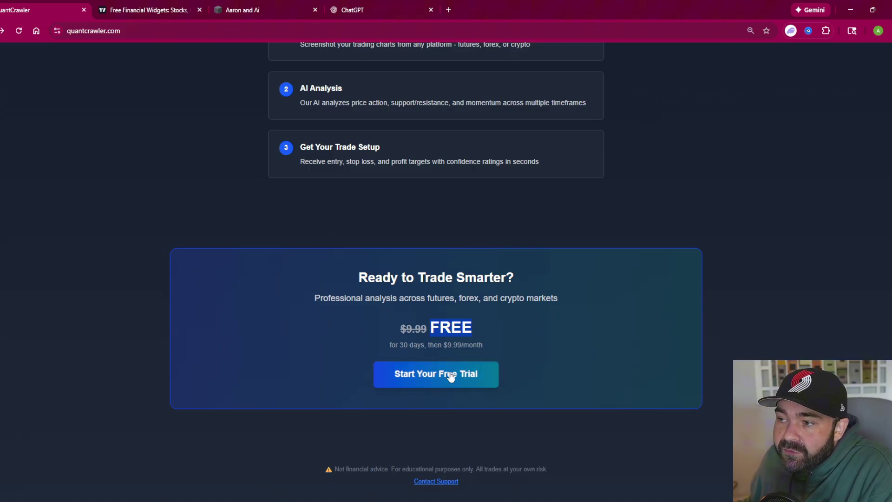
pyautogui.scroll(13, 404, 297)
pyautogui.scroll(10, 423, 347)
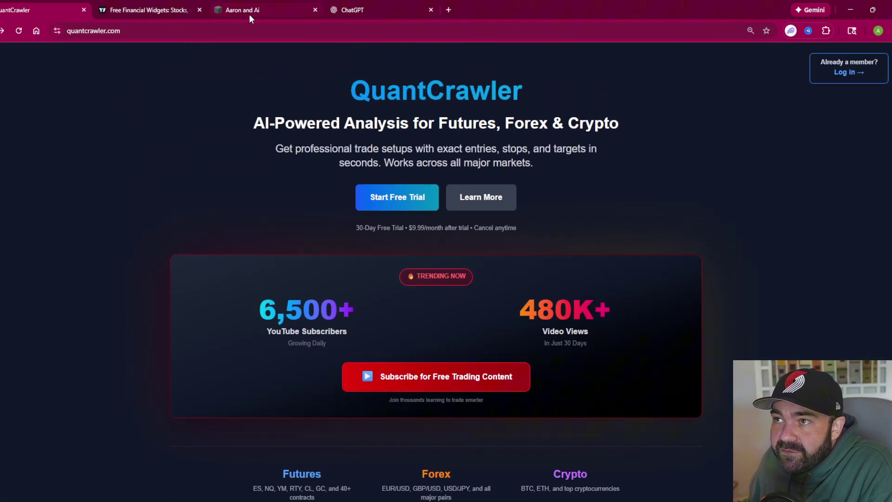
# Open the QuantCrawler GPT in ChatGPT from the Aaron and Ai site's QuantCrawler page.
pyautogui.click(249, 14)
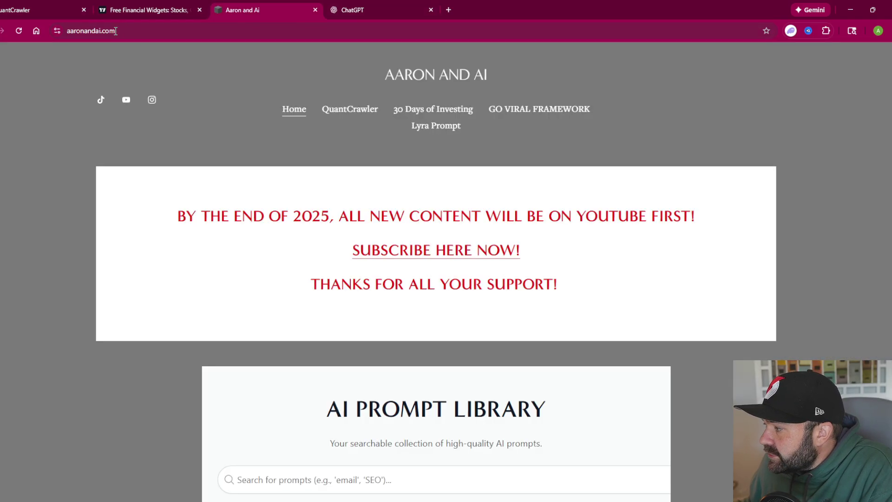
pyautogui.click(352, 114)
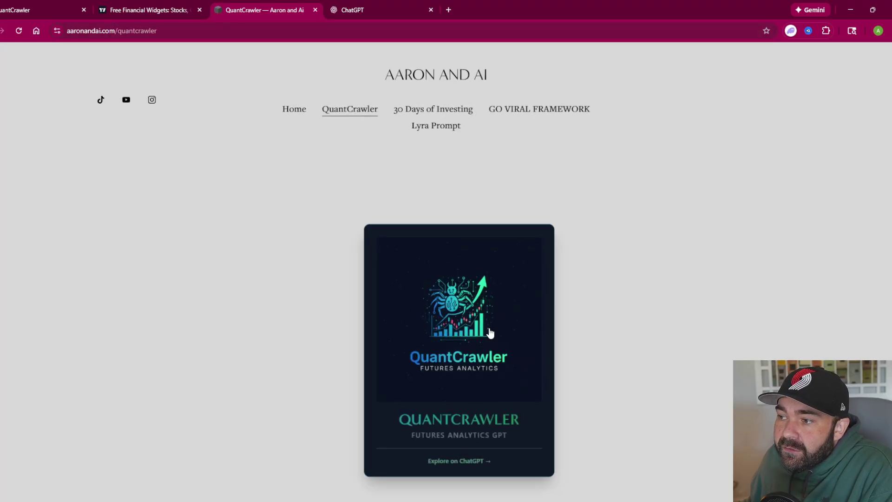
pyautogui.click(470, 380)
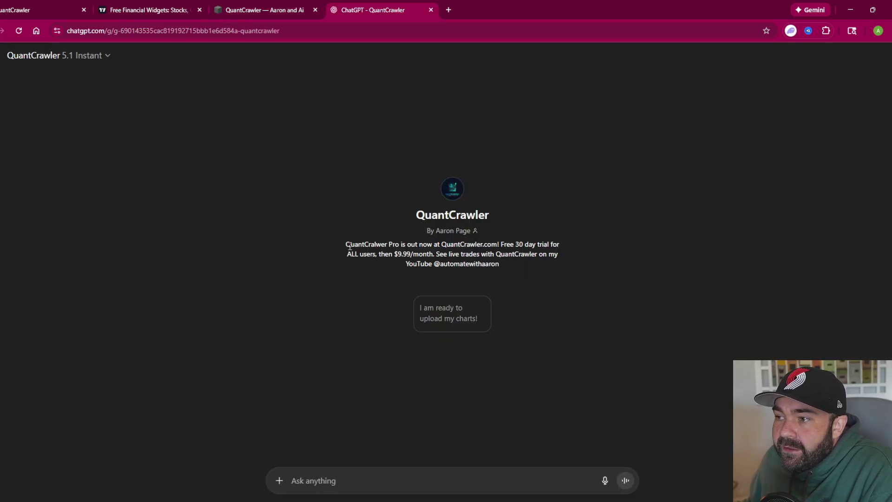
pyautogui.moveTo(351, 244); pyautogui.dragTo(412, 245)
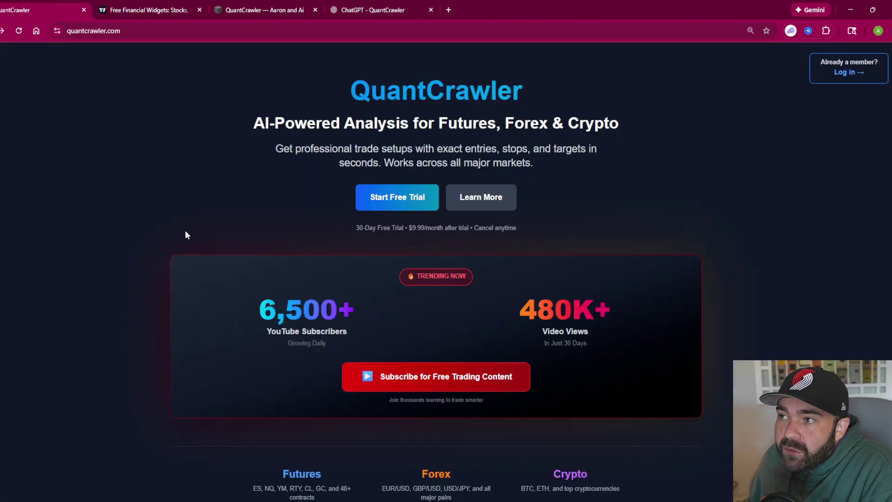
# Compare the GPT page with the quantcrawler.com landing page, then bring up the MES1! TradingView chart.
pyautogui.hotkey('ctrl', '1')
pyautogui.click(341, 7)
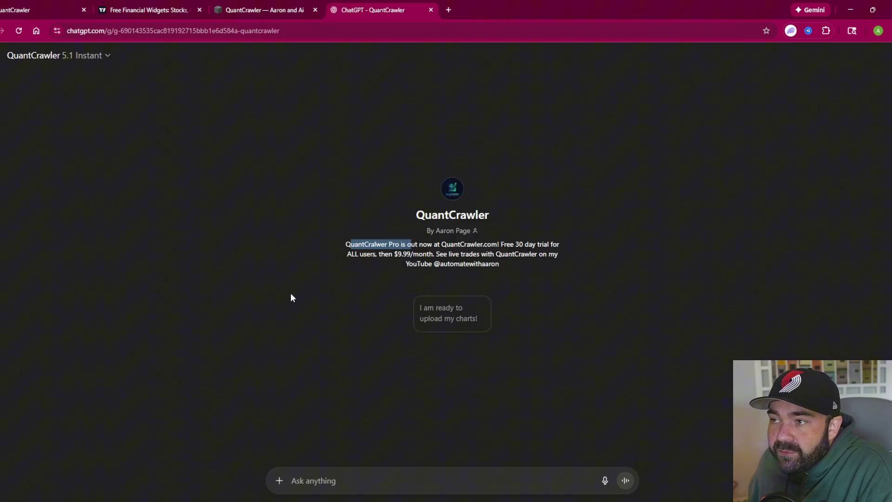
pyautogui.click(39, 7)
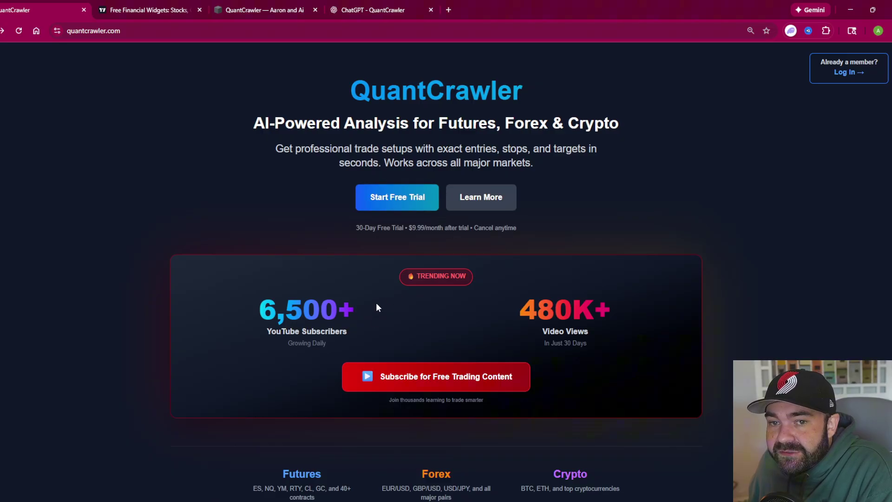
pyautogui.click(353, 9)
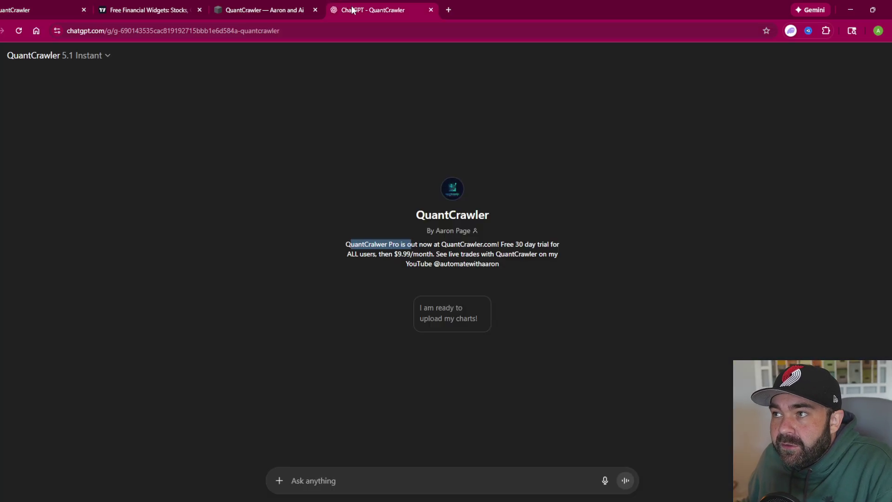
pyautogui.click(453, 284)
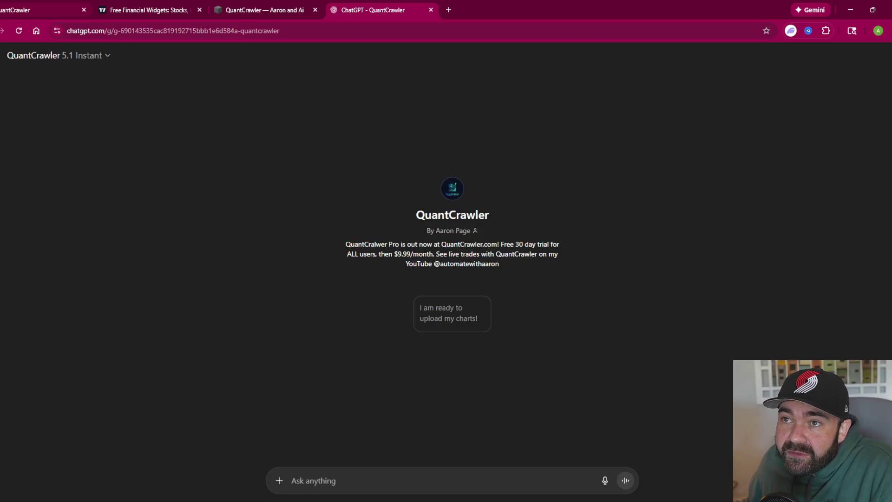
pyautogui.hotkey('ctrl', '1')
pyautogui.click(379, 10)
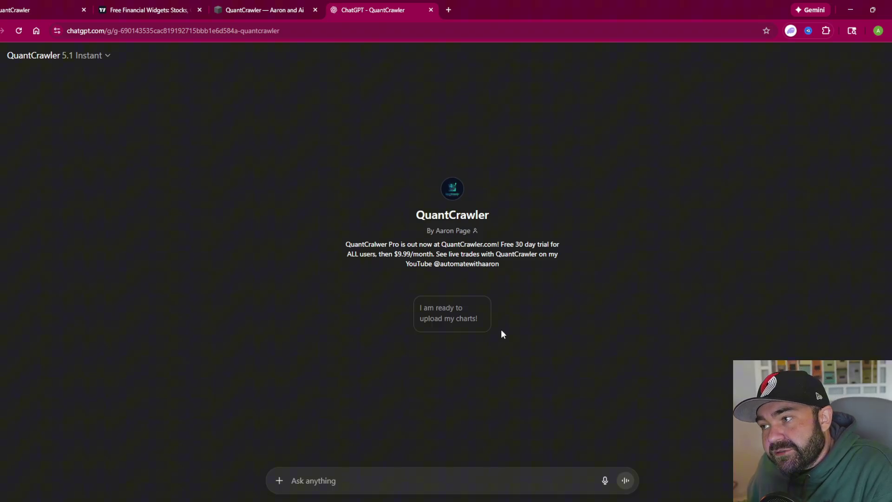
pyautogui.click(65, 7)
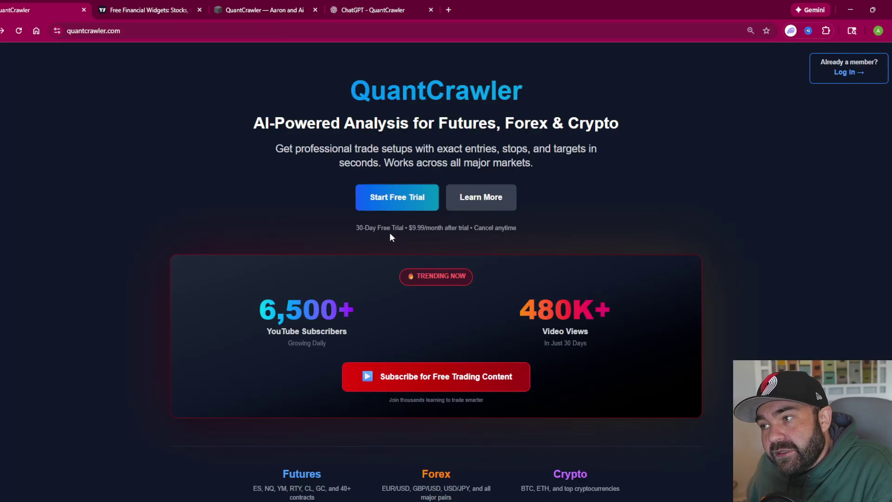
pyautogui.click(363, 8)
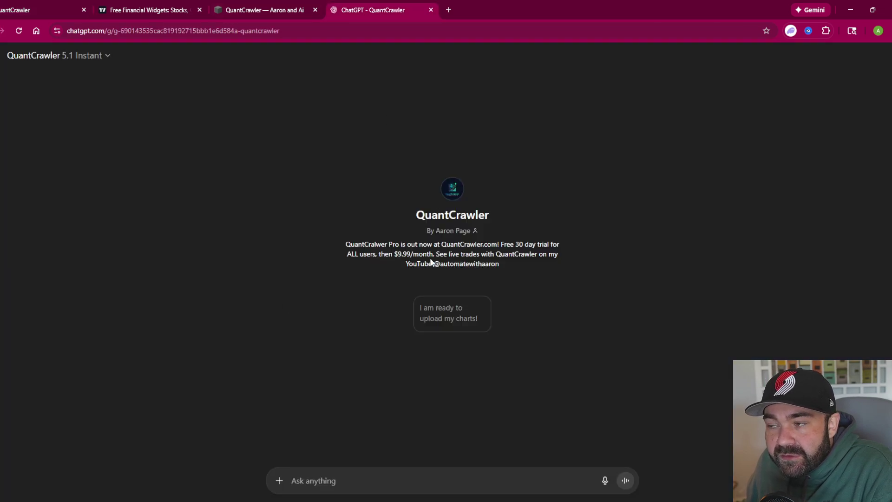
pyautogui.hotkey('ctrl', 'shift', 'Tab')
pyautogui.hotkey('ctrl', 'shift', 'Tab')
pyautogui.moveTo(460, 99); pyautogui.dragTo(471, 51)
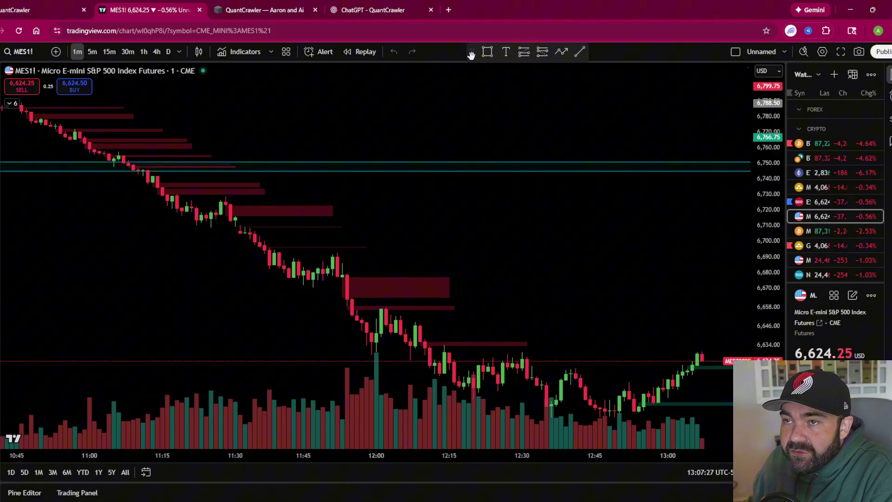
# Sign in to QuantCrawler with Google and accept the futures disclaimer.
pyautogui.click(27, 11)
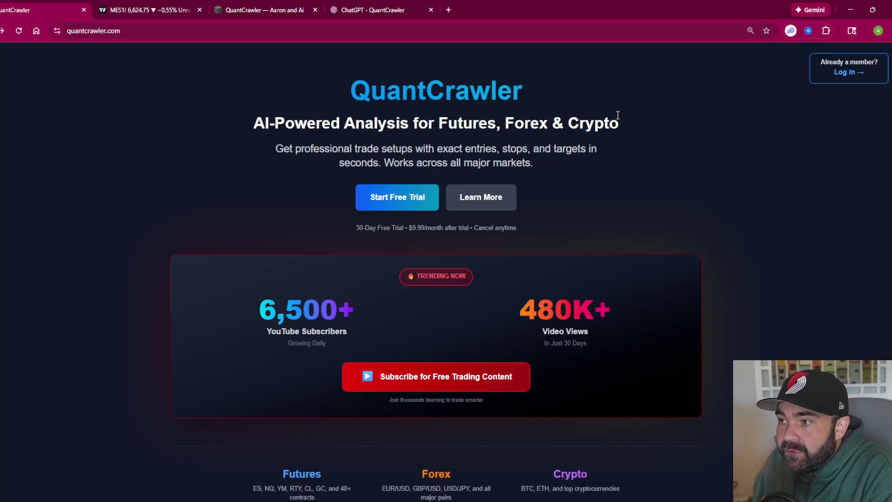
pyautogui.click(853, 72)
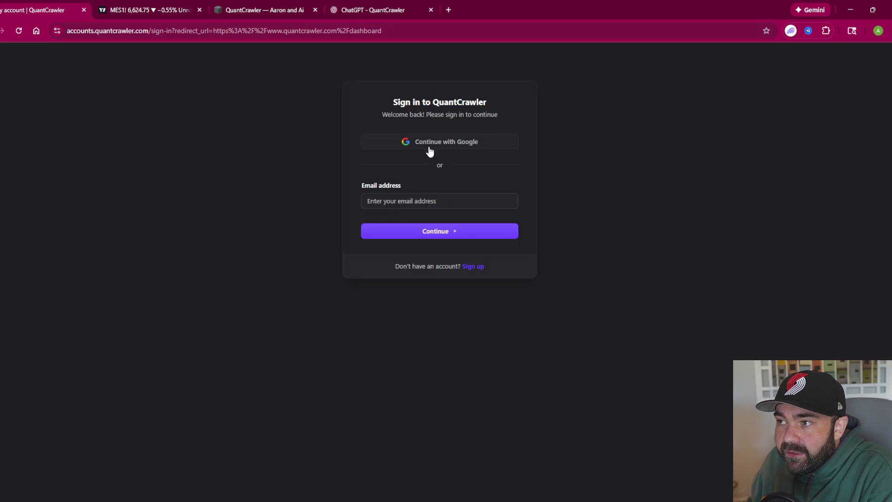
pyautogui.click(429, 147)
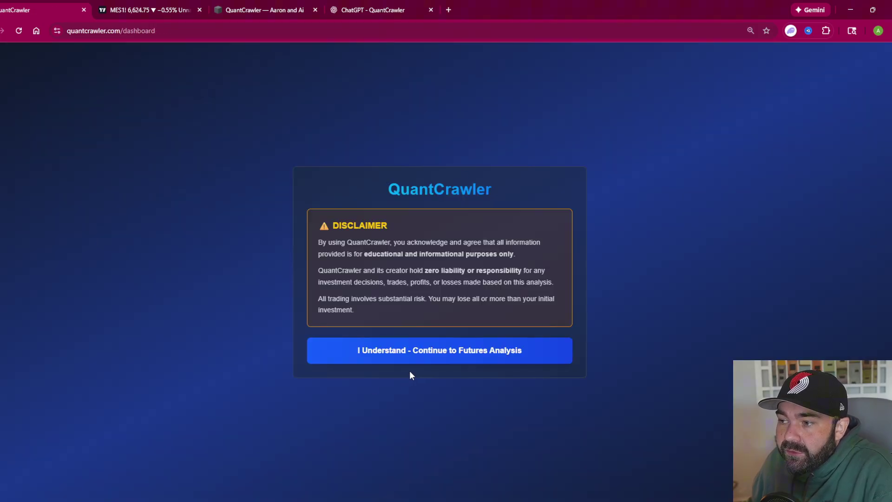
pyautogui.click(452, 353)
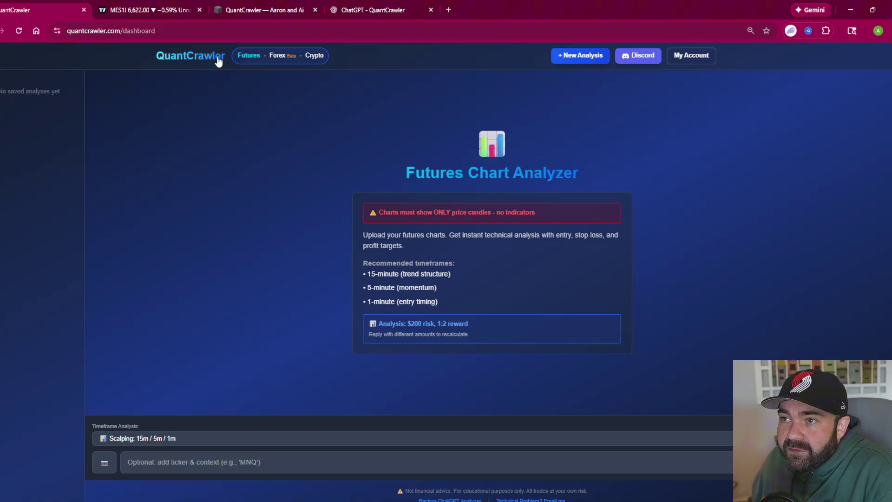
# Look at the Forex and Crypto chart analyzers, accepting each disclaimer, then return to Futures.
pyautogui.click(278, 56)
pyautogui.click(418, 369)
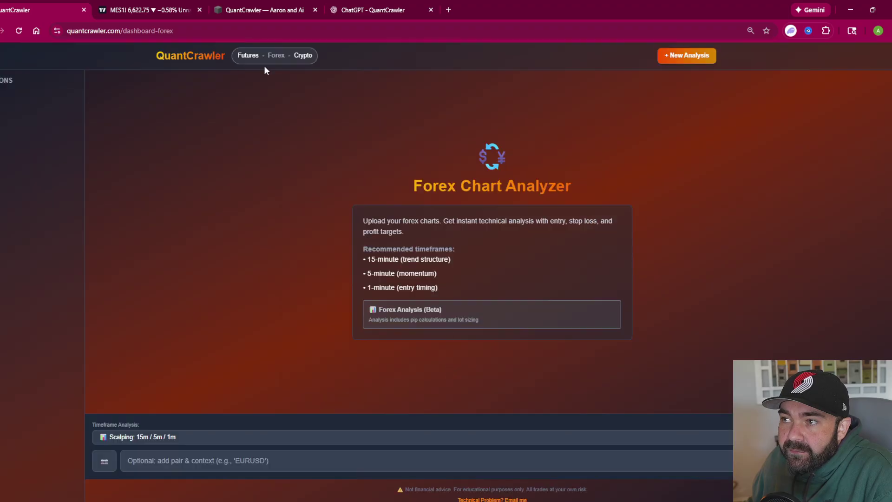
pyautogui.click(302, 57)
pyautogui.click(446, 368)
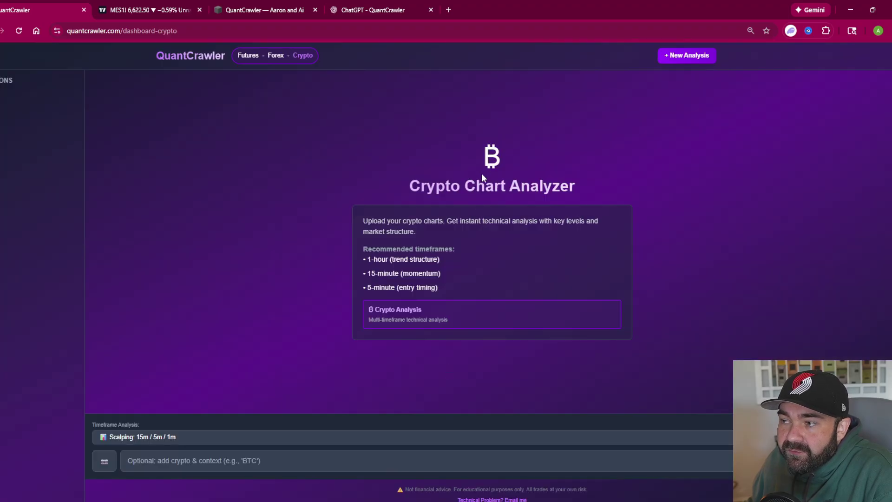
pyautogui.click(249, 57)
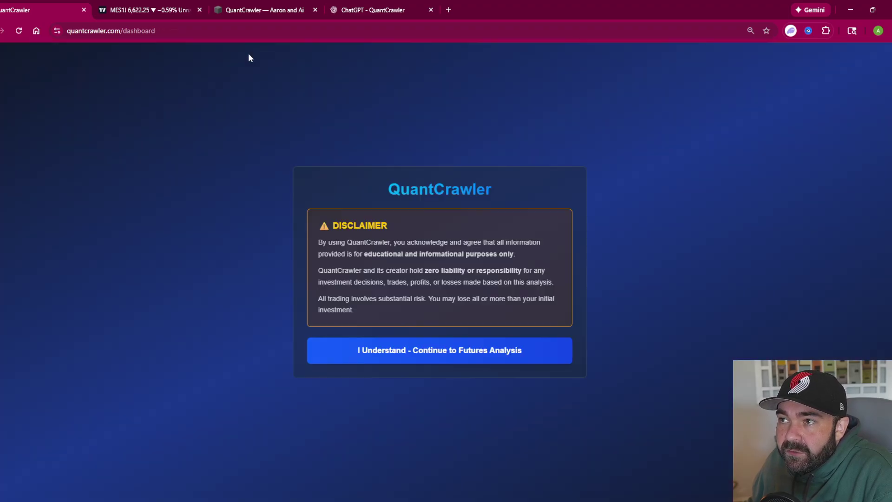
# Confirm 'I Understand - Continue to Futures Analysis' to reach the Futures Chart Analyzer.
pyautogui.click(447, 349)
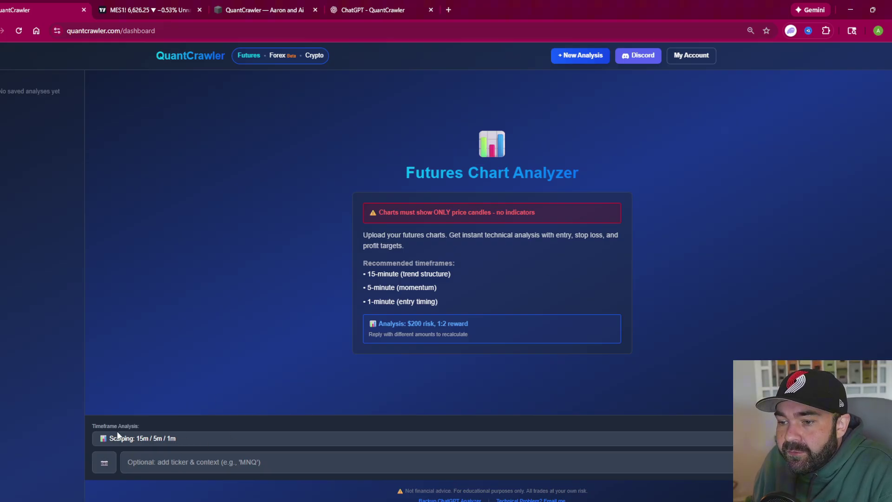
# Review the Timeframe Analysis presets keeping Scalping 15m/5m/1m, then move to the MES1! chart.
pyautogui.click(195, 438)
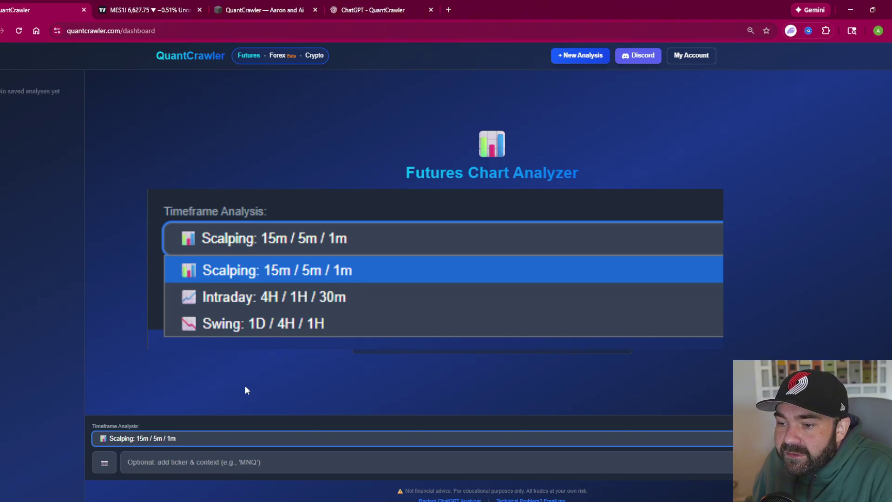
pyautogui.hotkey('ctrl', 'Tab')
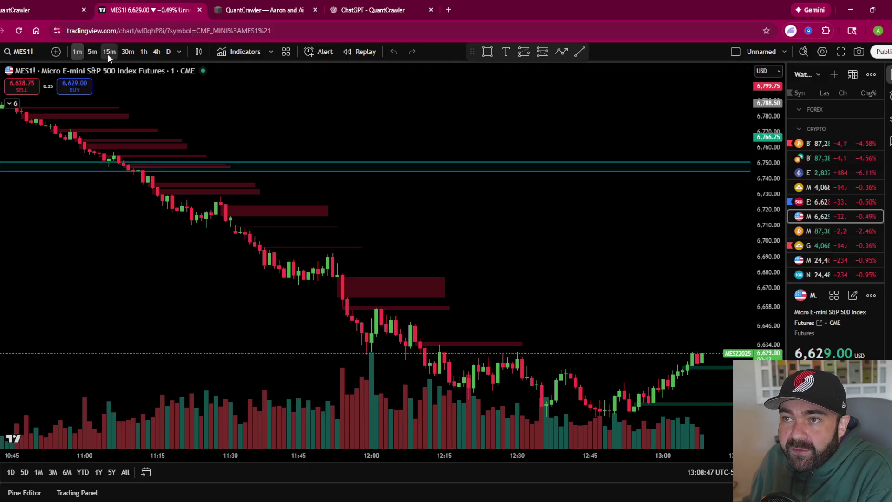
# Switch MES1! to 15-minute candles and fit Thursday's drop toward 6,589 into view.
pyautogui.click(110, 54)
pyautogui.moveTo(765, 279); pyautogui.dragTo(765, 325)
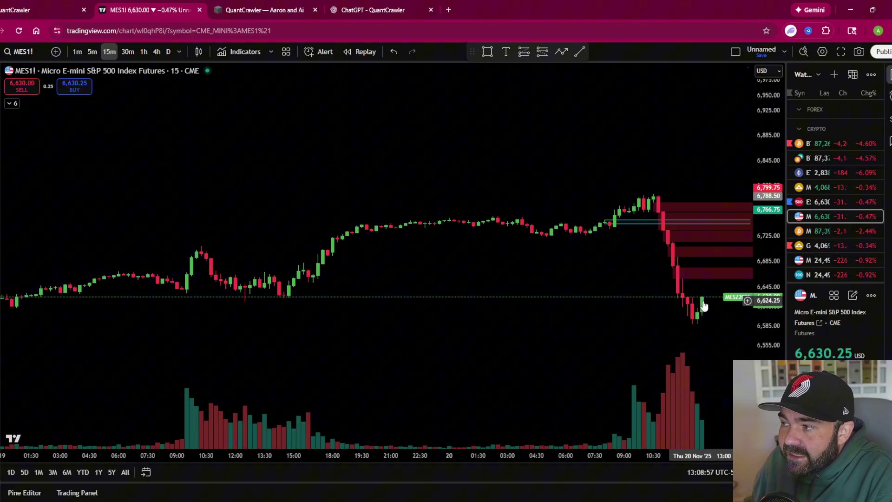
pyautogui.moveTo(673, 330); pyautogui.dragTo(692, 332)
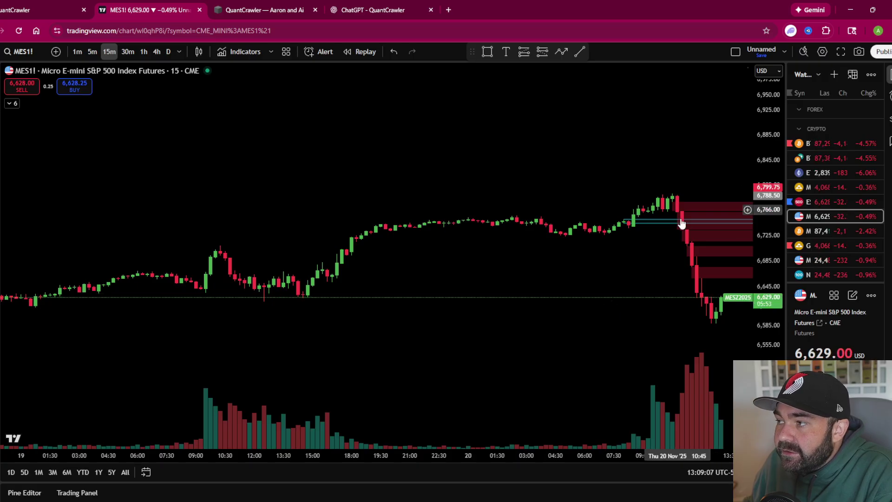
# Hide the Key Levels and LuxAlgo Fair Value Gap indicators and collapse the legend.
pyautogui.click(12, 102)
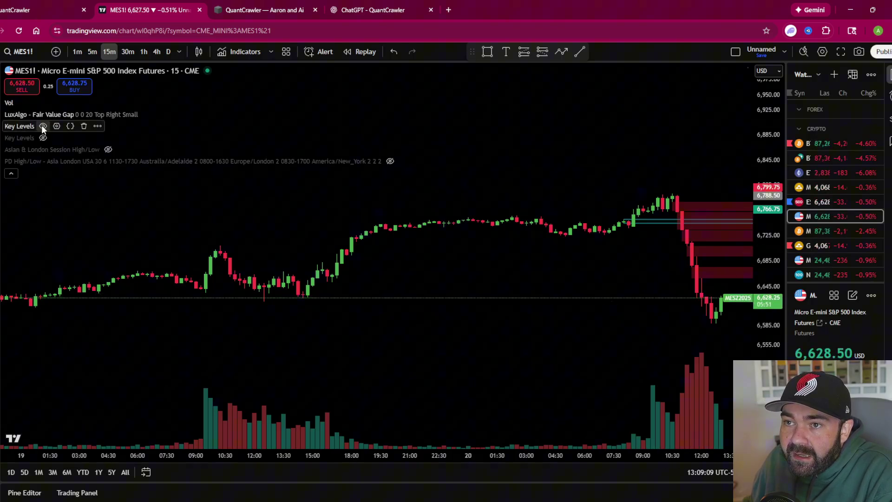
pyautogui.click(42, 125)
pyautogui.click(147, 114)
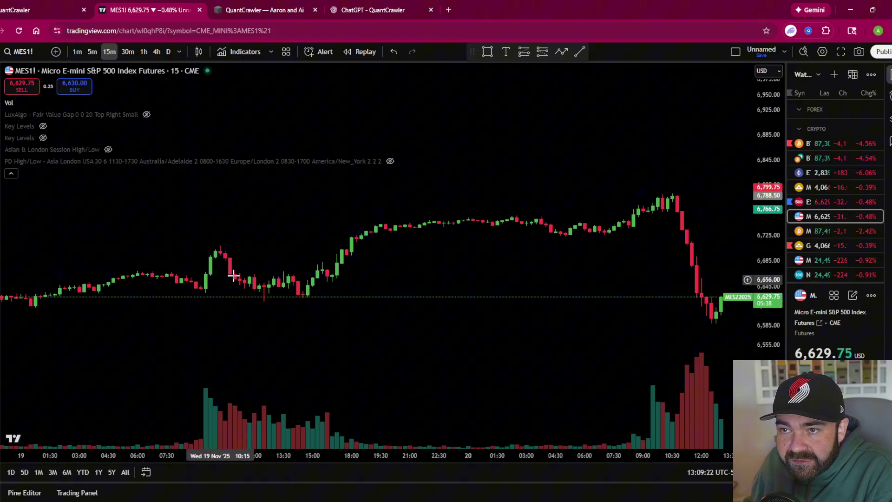
pyautogui.click(11, 174)
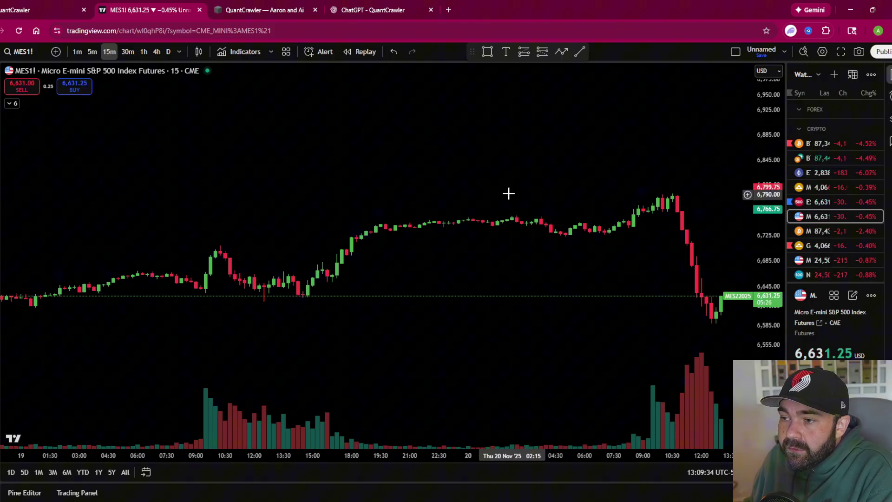
# Paste the 15-minute MES1! snapshot into QuantCrawler, then switch the chart to 5-minute candles.
pyautogui.click(857, 54)
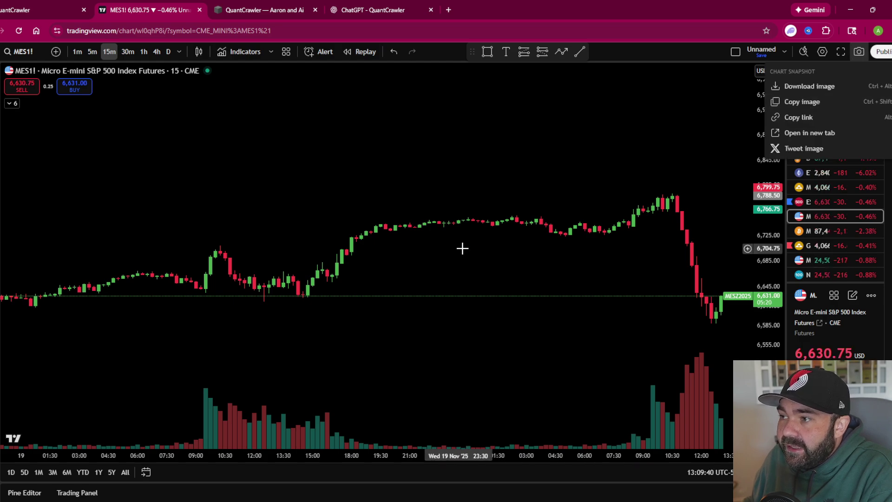
pyautogui.hotkey('ctrl', 'shift', 's')
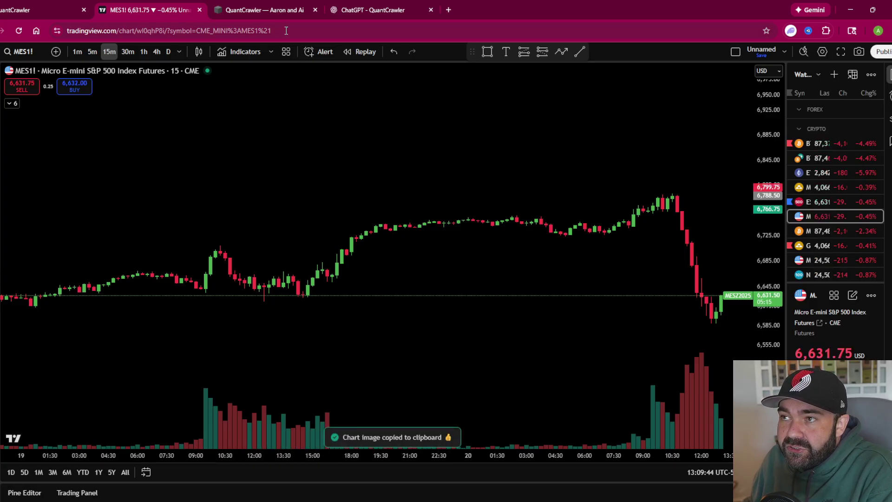
pyautogui.click(241, 10)
pyautogui.click(282, 462)
pyautogui.hotkey('ctrl', 'v')
pyautogui.click(154, 8)
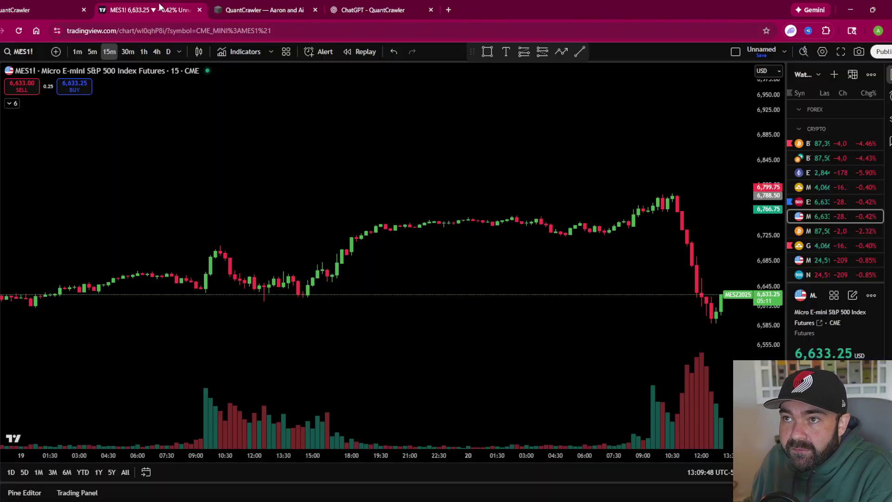
pyautogui.click(92, 51)
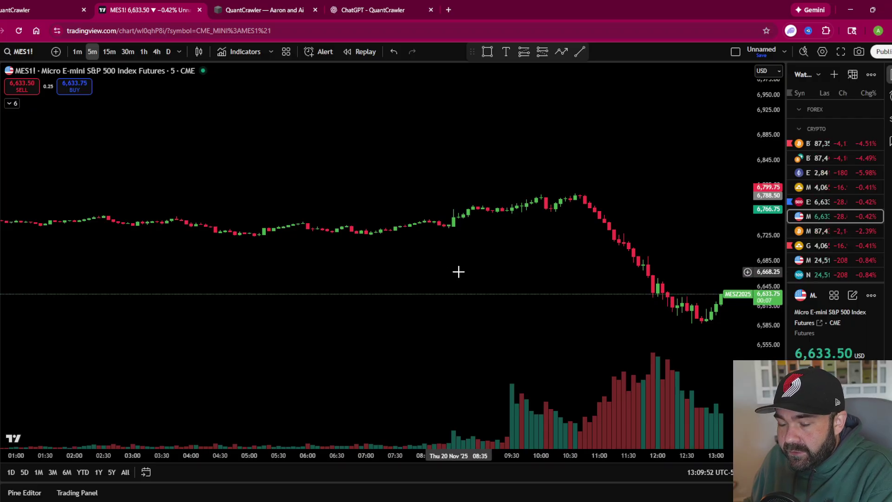
# Paste the 5-minute snapshot, then copy and paste the 1-minute MES1! snapshot into QuantCrawler.
pyautogui.hotkey('alt', 's')
pyautogui.hotkey('ctrl', '1')
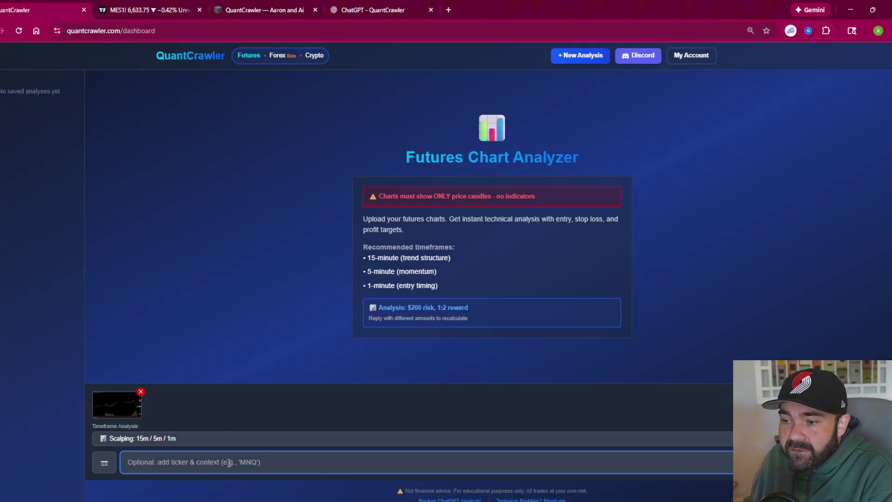
pyautogui.hotkey('ctrl', 'v')
pyautogui.click(133, 5)
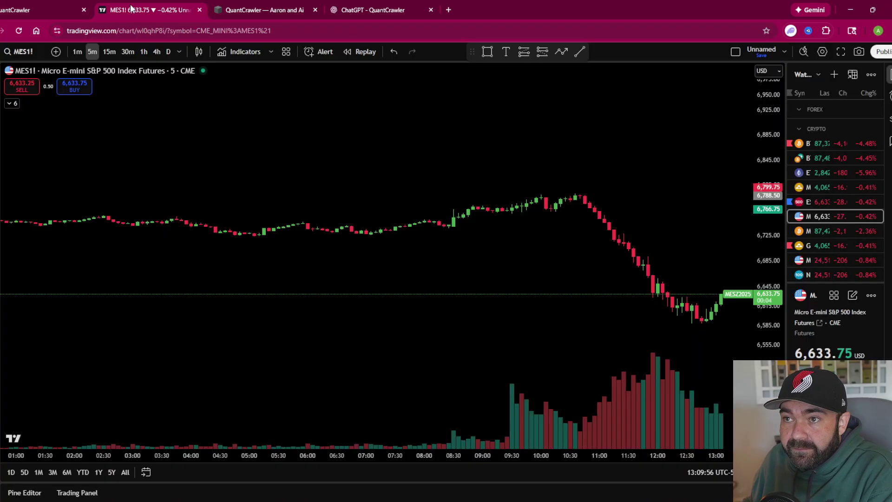
pyautogui.click(75, 52)
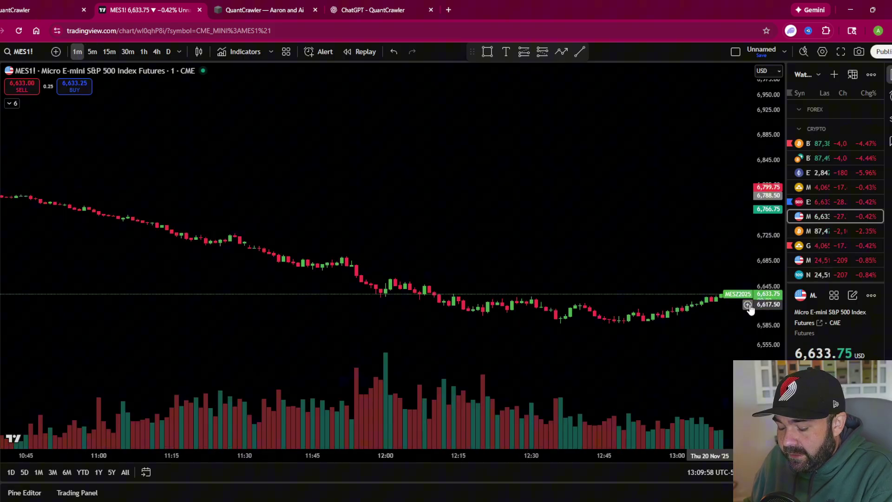
pyautogui.hotkey('ctrl', 'shift', 's')
pyautogui.click(1, 4)
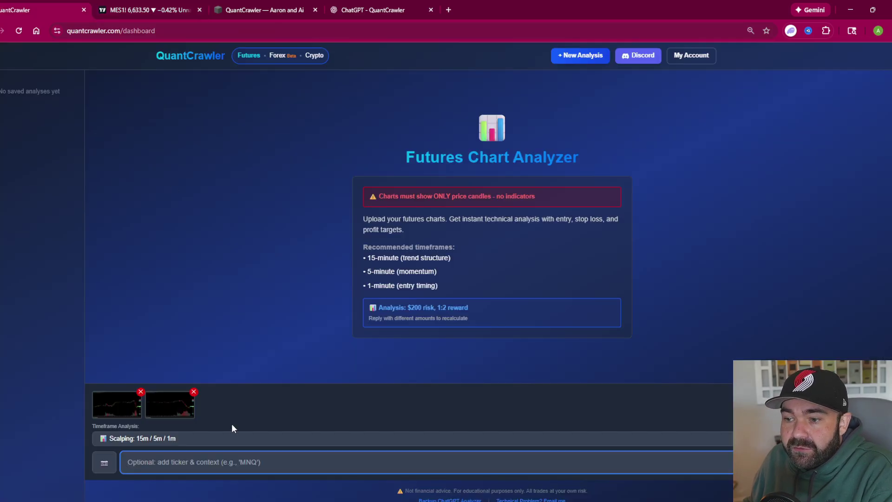
pyautogui.hotkey('ctrl', 'v')
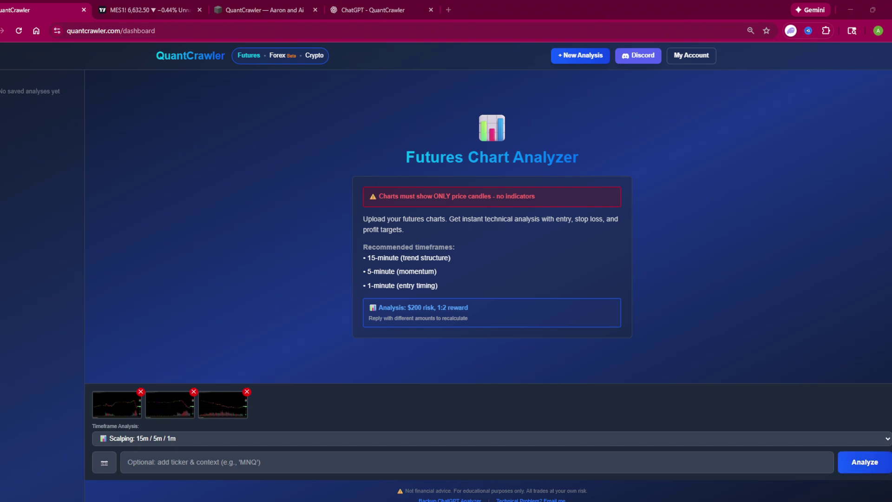
# Glance at the 1-minute MES chart, then highlight QuantCrawler's SHORT recommendation from 6642.5 at 85% confidence.
pyautogui.click(288, 464)
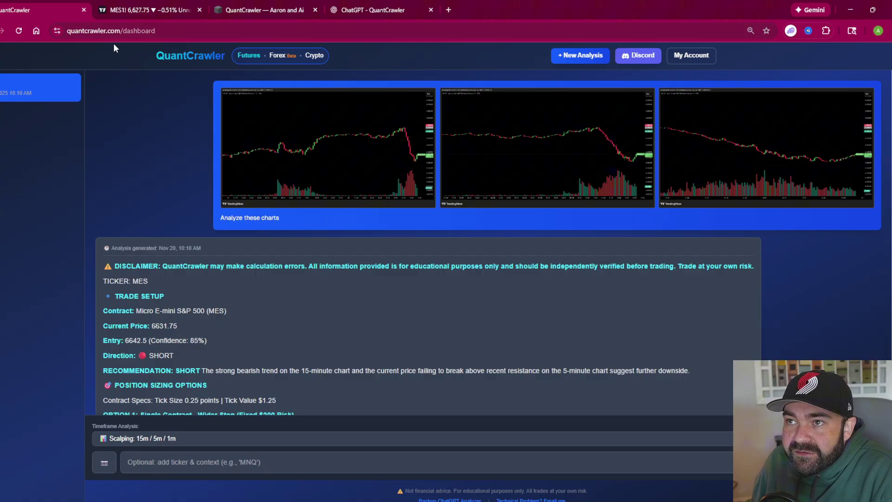
pyautogui.click(127, 11)
pyautogui.moveTo(650, 339); pyautogui.dragTo(611, 334)
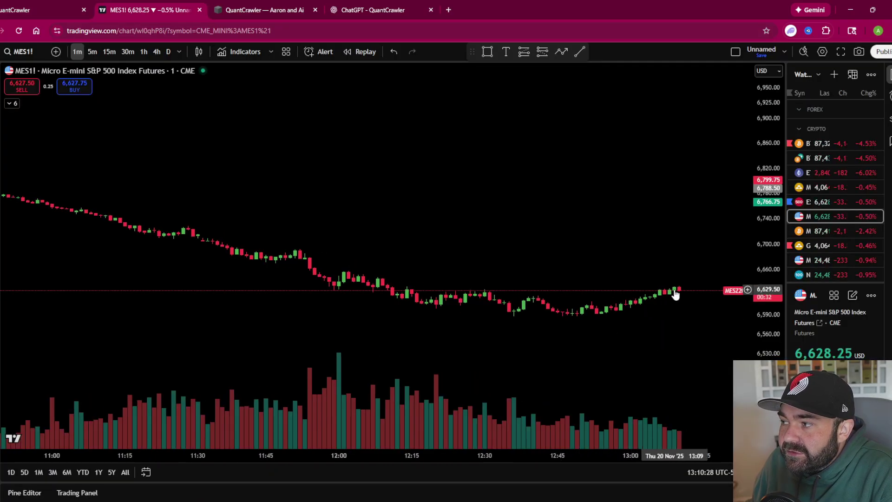
pyautogui.hotkey('ctrl', 'shift', 'Tab')
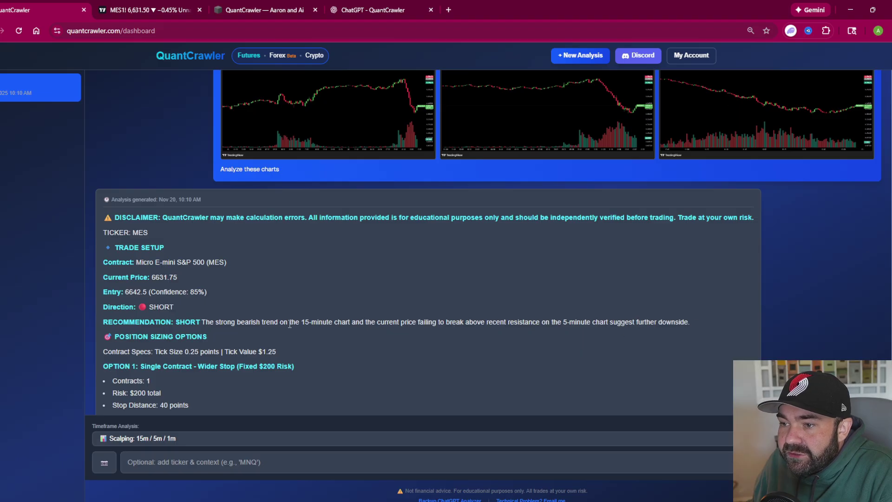
pyautogui.moveTo(104, 322); pyautogui.dragTo(194, 322)
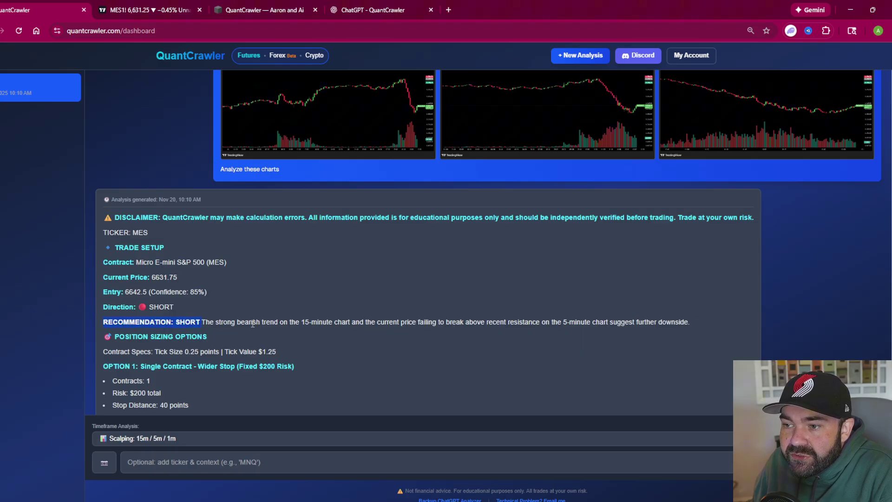
pyautogui.scroll(-5, 371, 249)
pyautogui.click(414, 256)
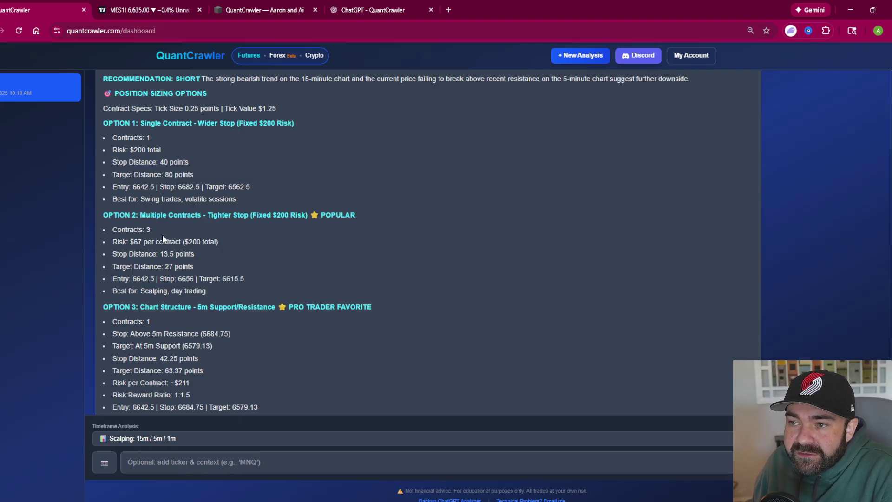
pyautogui.scroll(-1, 166, 233)
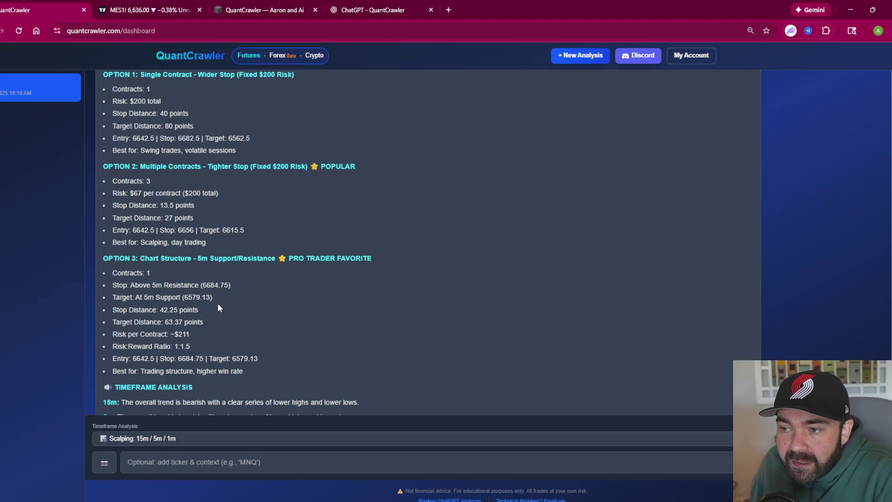
pyautogui.moveTo(205, 309); pyautogui.dragTo(250, 318)
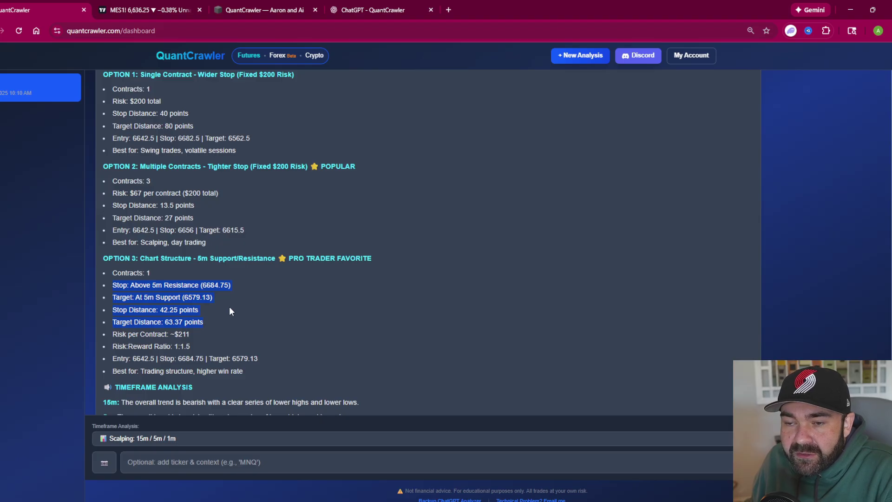
pyautogui.click(250, 380)
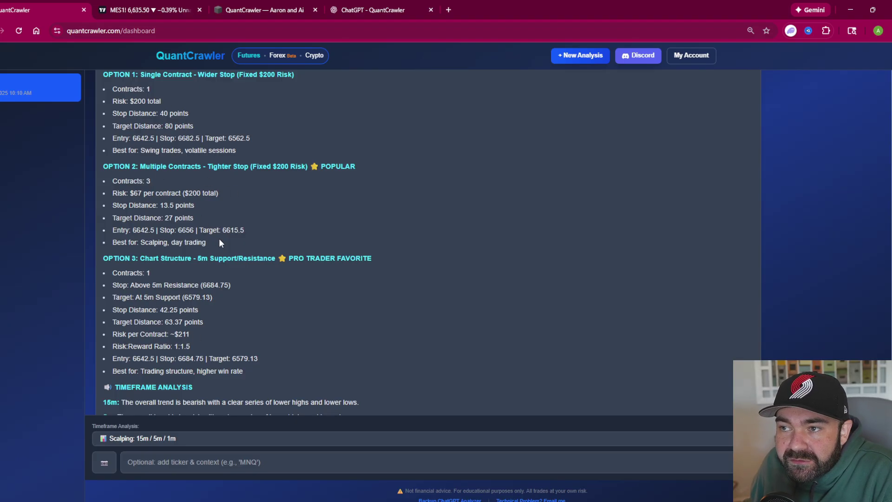
pyautogui.scroll(-6, 234, 238)
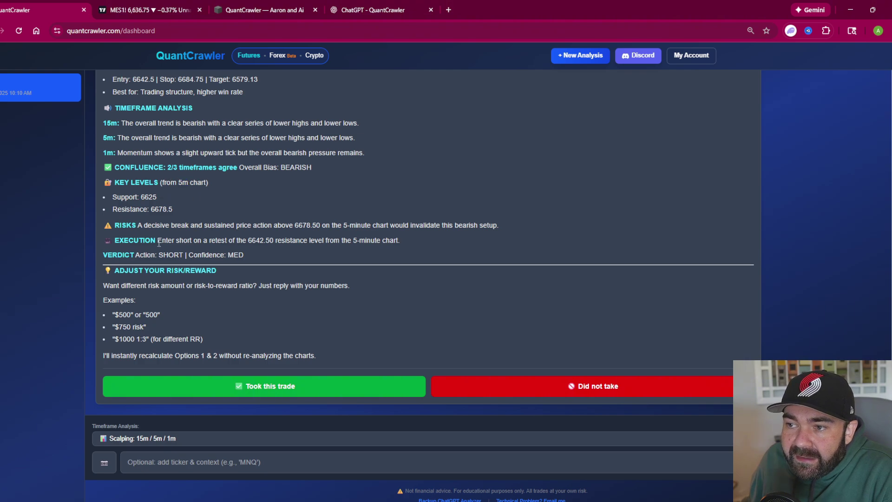
pyautogui.moveTo(159, 242); pyautogui.dragTo(386, 243)
pyautogui.click(142, 7)
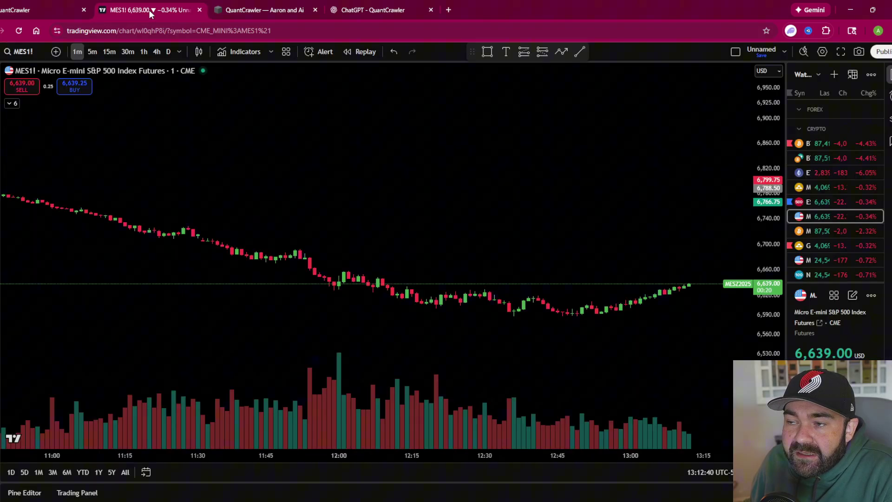
pyautogui.moveTo(548, 308); pyautogui.dragTo(446, 312)
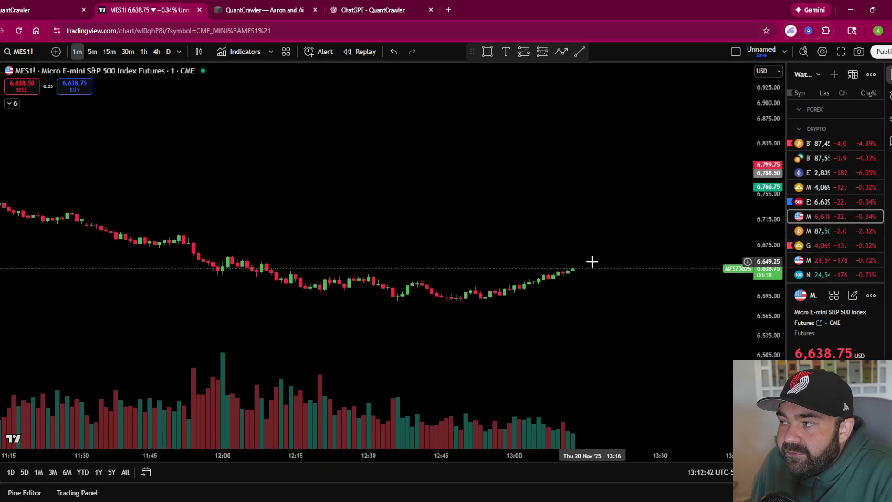
pyautogui.click(26, 4)
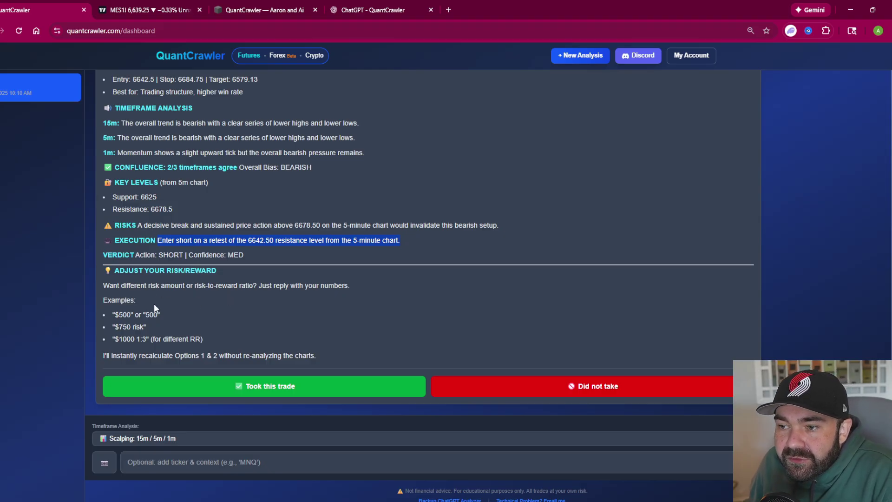
pyautogui.scroll(8, 250, 289)
pyautogui.scroll(-8, 222, 300)
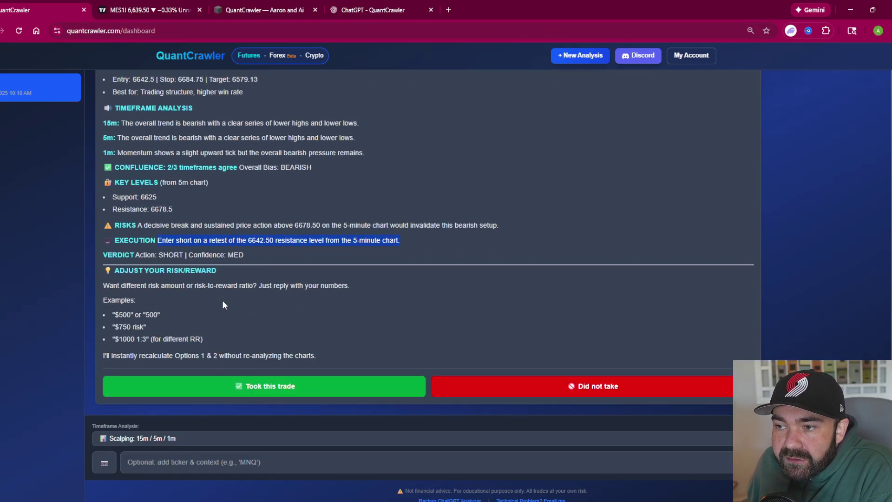
# Ask QuantCrawler to recalculate the MES trade options for $1,000 risk.
pyautogui.click(209, 466)
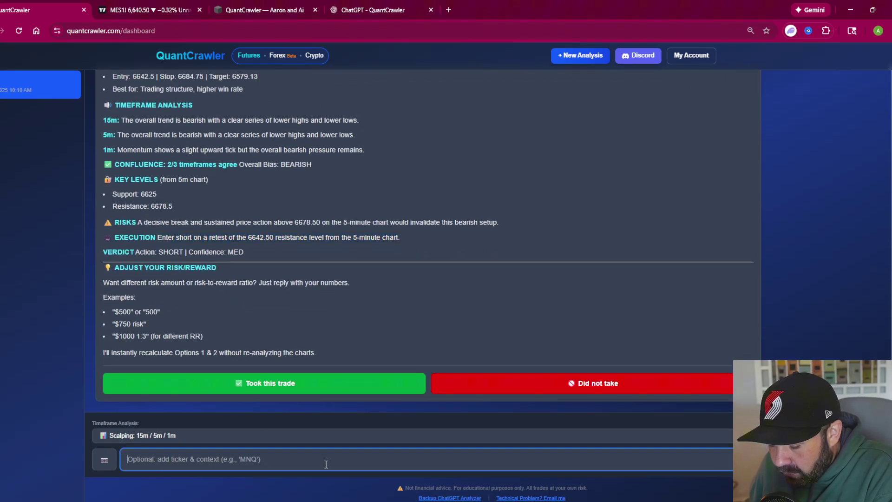
pyautogui.write('$1,000')
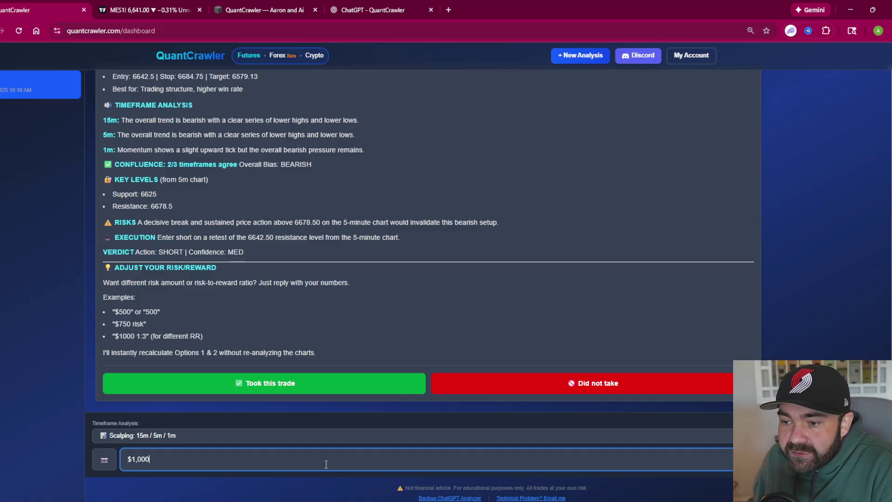
pyautogui.press('Return')
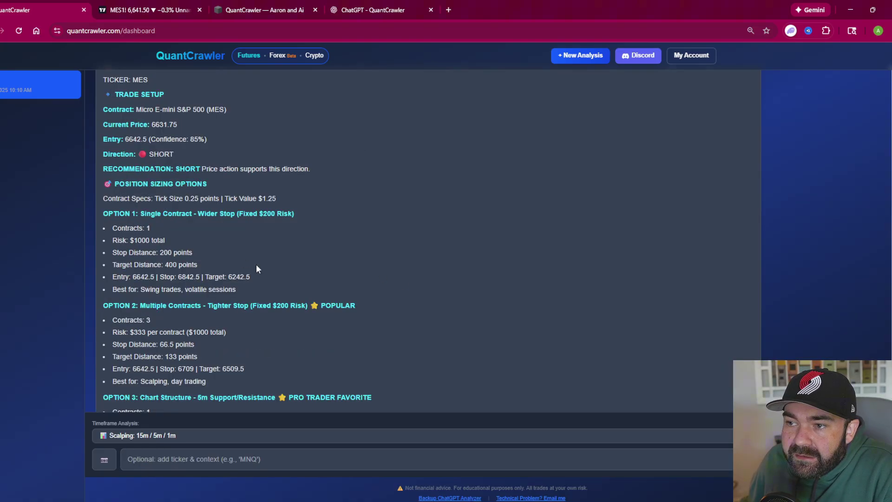
# Highlight Option 1's $1000 risk and Option 2's per-contract risk, then return to the TradingView MES chart.
pyautogui.moveTo(117, 229); pyautogui.dragTo(236, 287)
pyautogui.moveTo(297, 219); pyautogui.dragTo(267, 216)
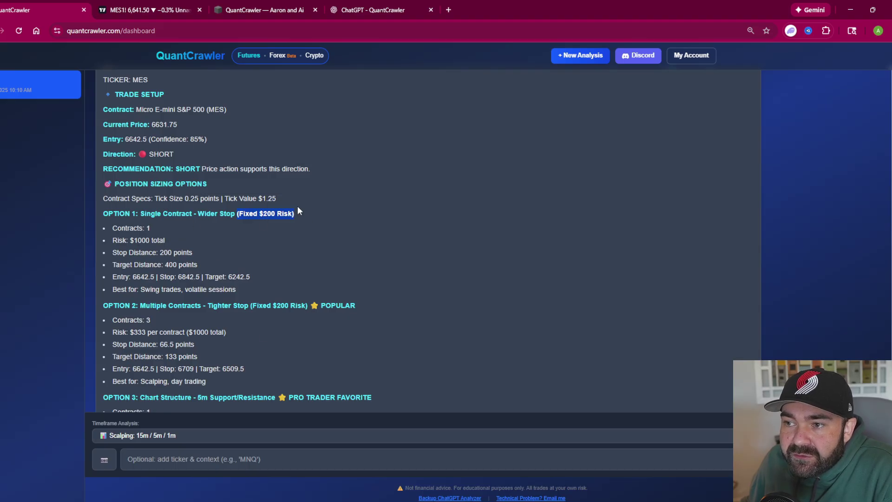
pyautogui.click(139, 239)
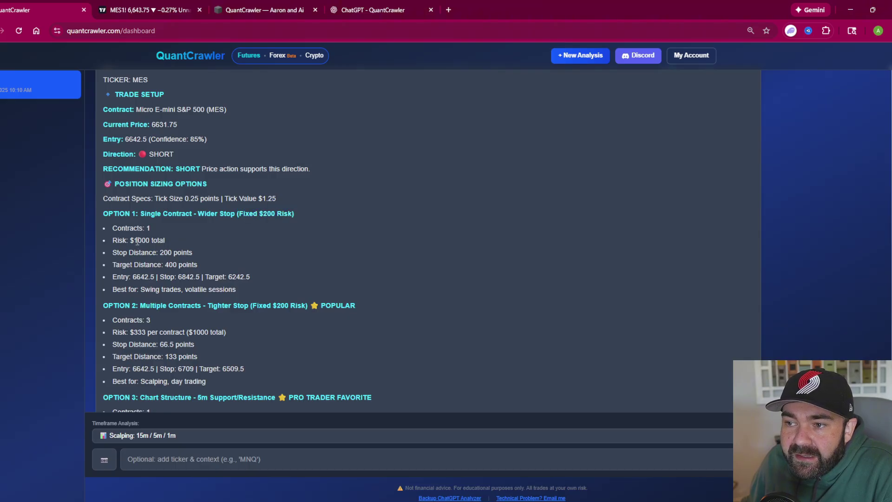
pyautogui.moveTo(135, 241); pyautogui.dragTo(158, 241)
pyautogui.scroll(-1, 203, 303)
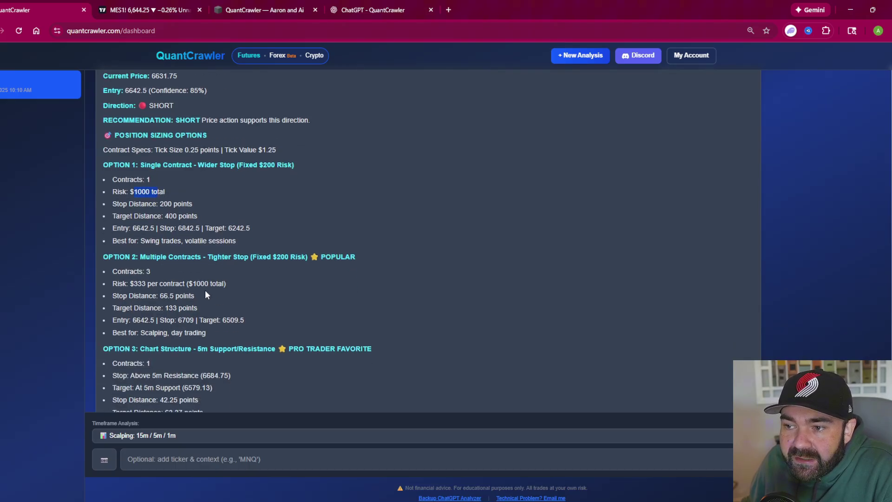
pyautogui.moveTo(134, 285); pyautogui.dragTo(203, 285)
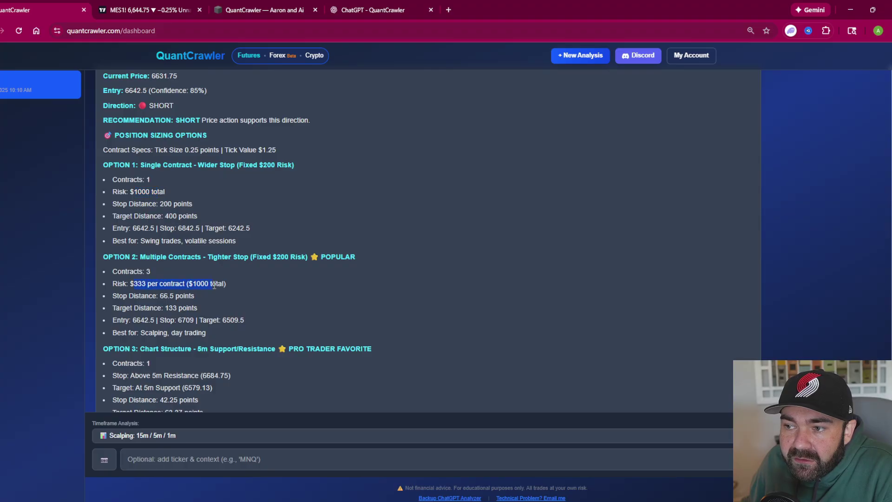
pyautogui.hotkey('ctrl', 'Tab')
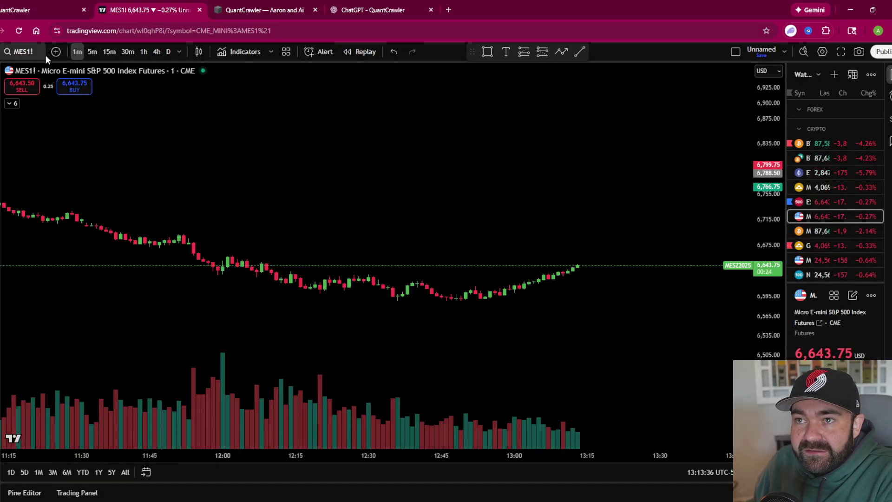
# Load the MGC Micro Gold chart in 15-minute candles, fitting the price scale and recent candles.
pyautogui.click(17, 51)
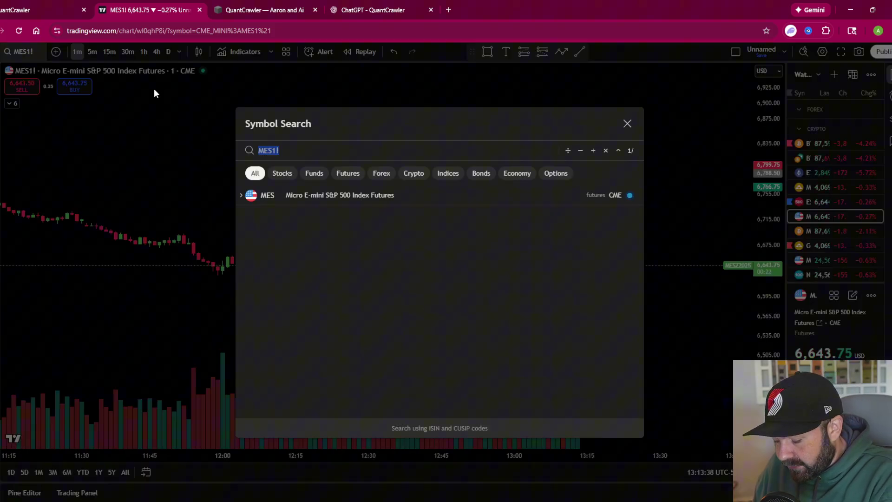
pyautogui.write('MGC')
pyautogui.press('Return')
pyautogui.click(109, 51)
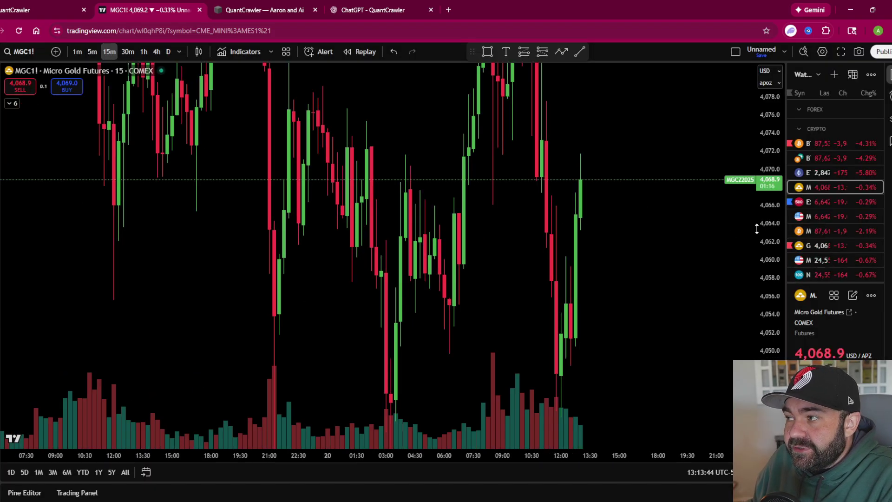
pyautogui.moveTo(766, 227); pyautogui.dragTo(766, 250)
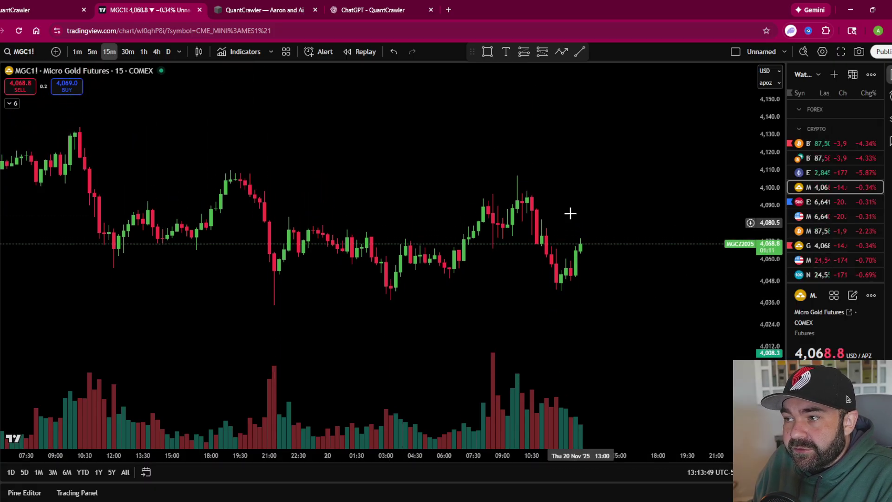
pyautogui.moveTo(394, 302); pyautogui.dragTo(515, 319)
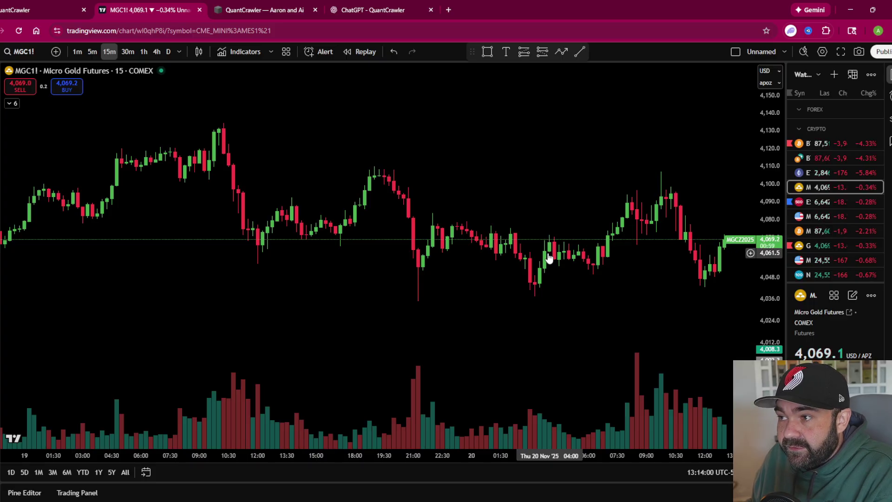
# Paste the 15-minute and 5-minute gold chart snapshots into QuantCrawler's analysis input.
pyautogui.hotkey('ctrl', 'shift', 'Tab')
pyautogui.click(241, 462)
pyautogui.hotkey('ctrl', 'v')
pyautogui.click(145, 13)
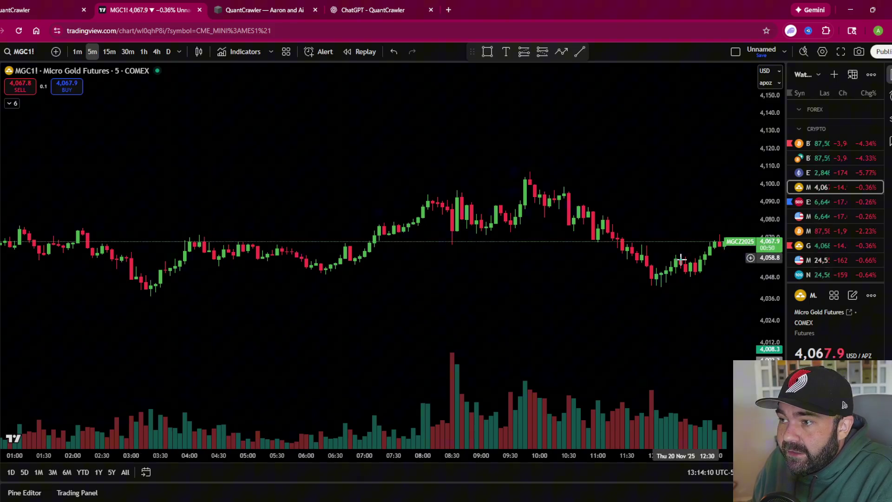
pyautogui.hotkey('ctrl', 'shift', 's')
pyautogui.click(38, 5)
pyautogui.hotkey('ctrl', 'v')
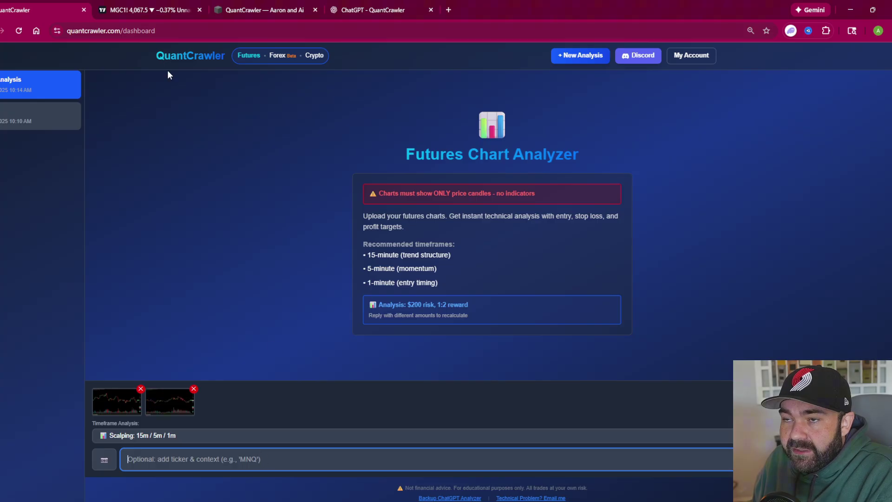
# Add the 1-minute gold chart snapshot as the third upload and submit all three for analysis.
pyautogui.click(116, 10)
pyautogui.click(77, 52)
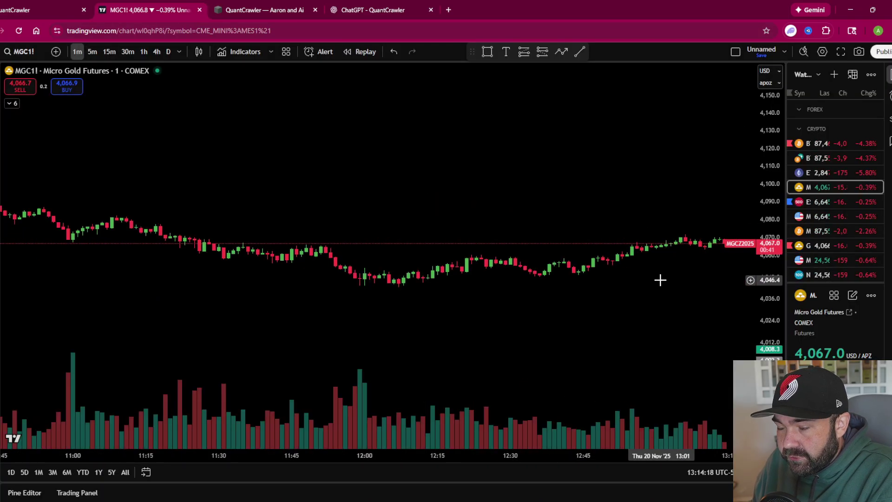
pyautogui.hotkey('ctrl', 'shift', 's')
pyautogui.click(38, 9)
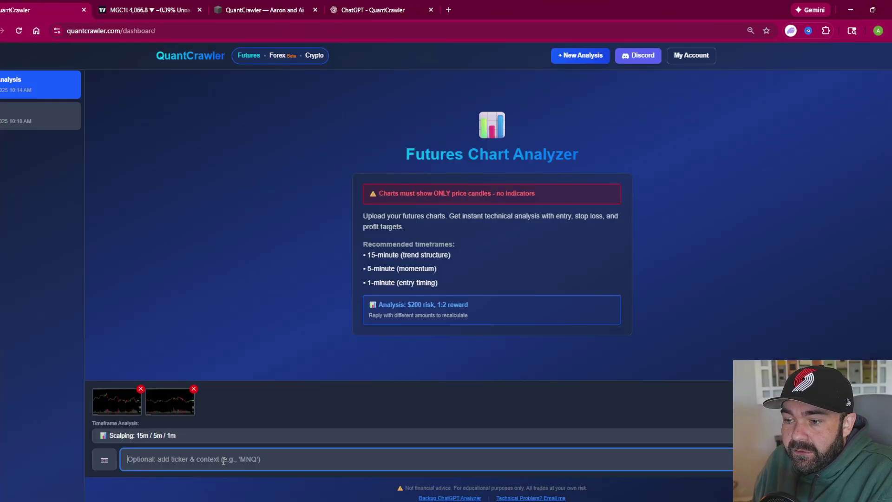
pyautogui.hotkey('ctrl', 'v')
pyautogui.press('Return')
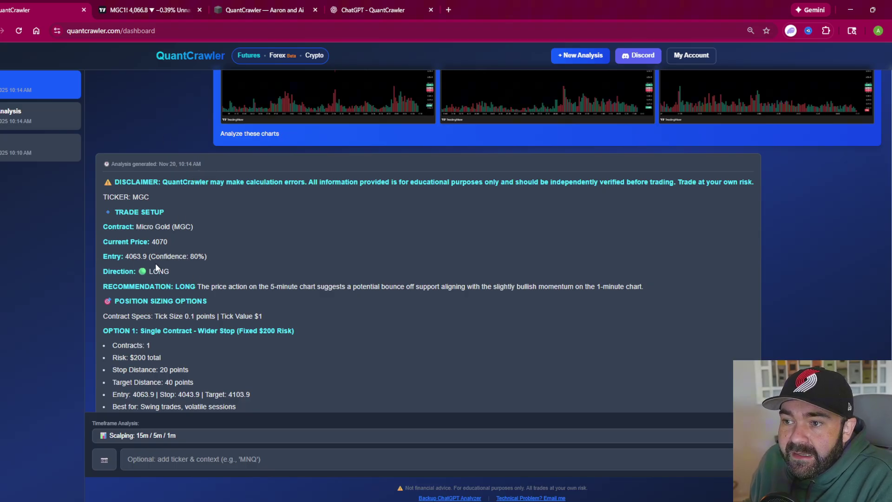
pyautogui.click(141, 11)
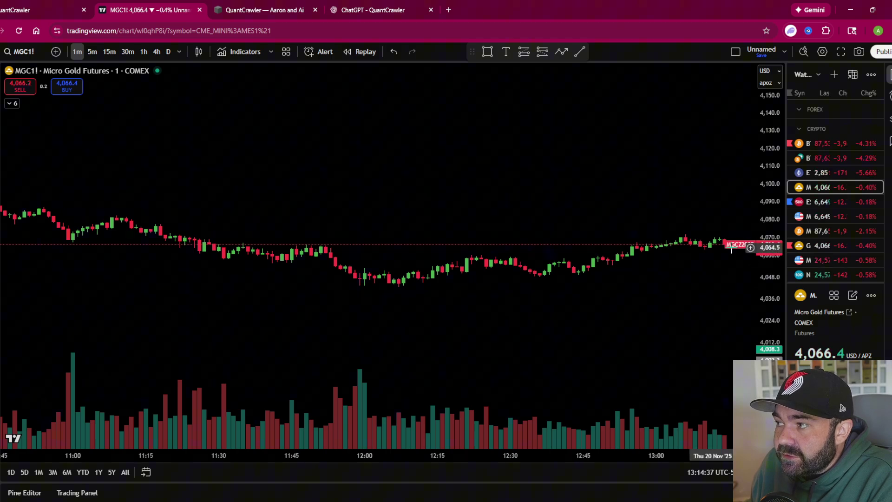
pyautogui.click(21, 14)
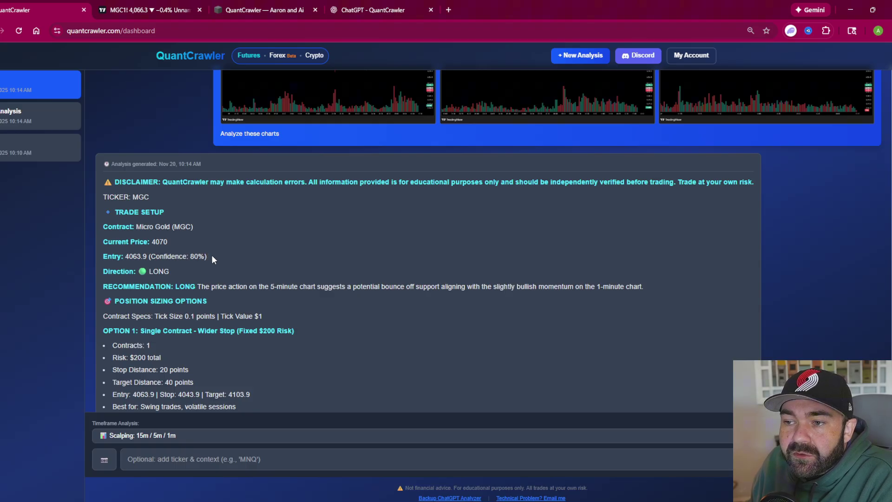
pyautogui.click(162, 9)
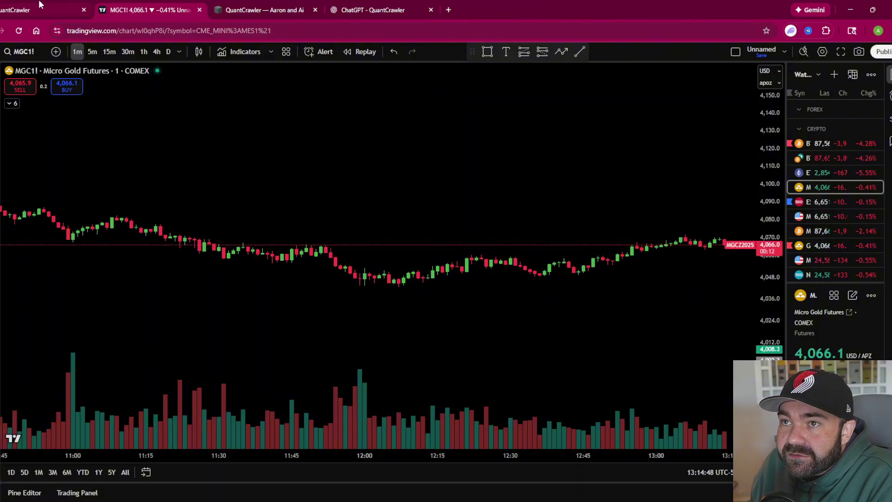
pyautogui.hotkey('ctrl', 'shift', 'Tab')
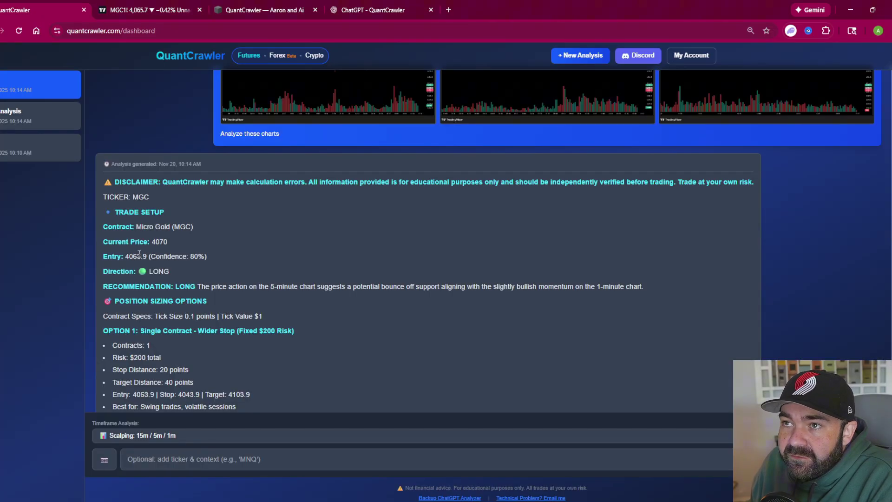
pyautogui.click(126, 18)
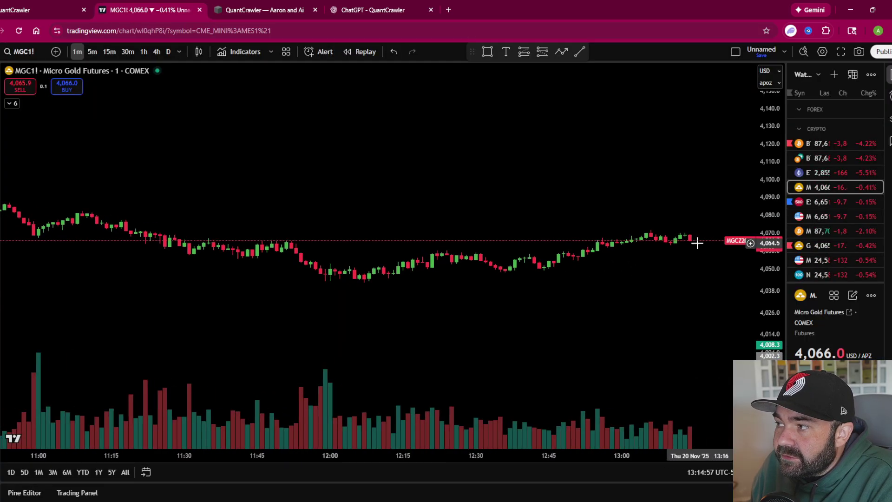
pyautogui.click(44, 10)
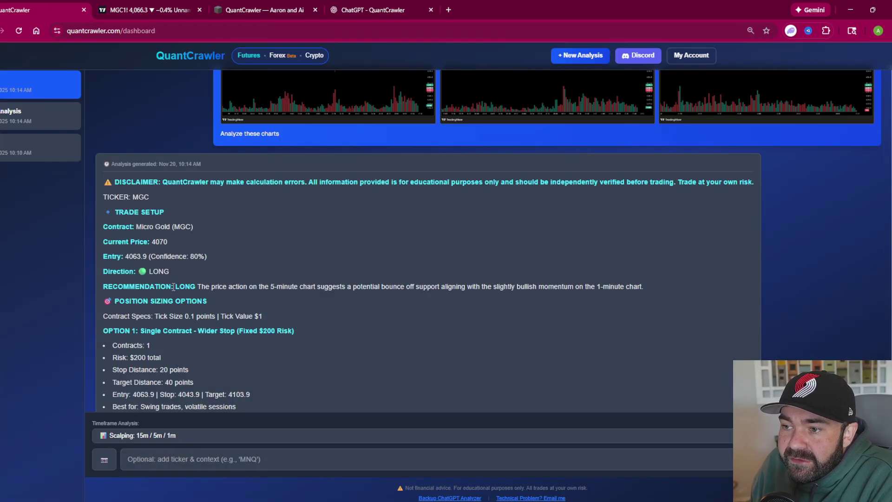
pyautogui.moveTo(175, 287); pyautogui.dragTo(351, 288)
pyautogui.click(419, 289)
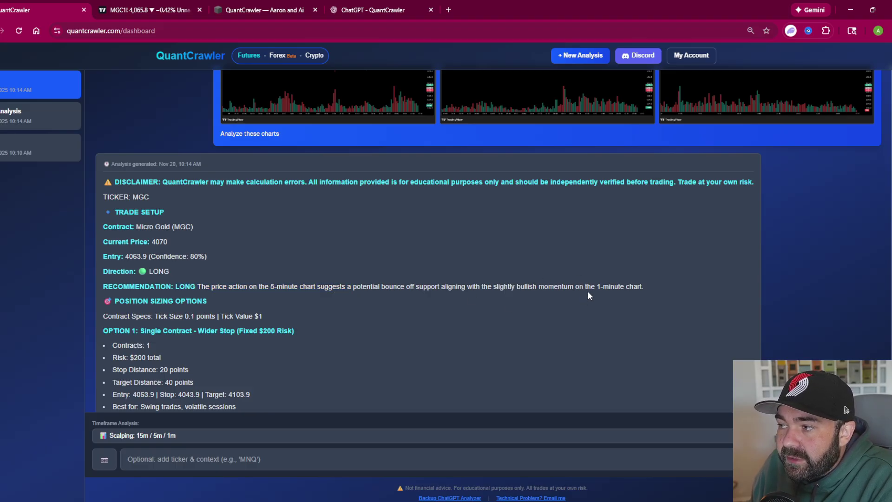
# Scroll through the MGC analysis, marking the 4086 resistance level, down to the took/did-not-take buttons.
pyautogui.scroll(-2, 326, 273)
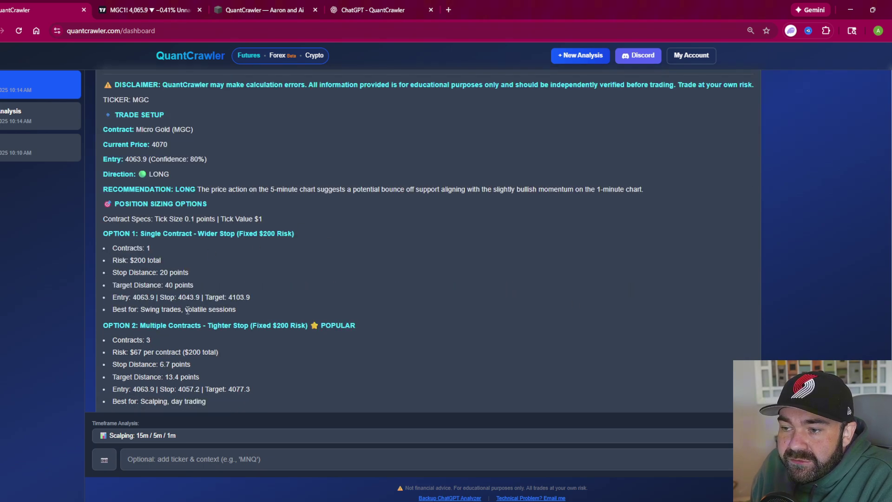
pyautogui.scroll(-2, 193, 307)
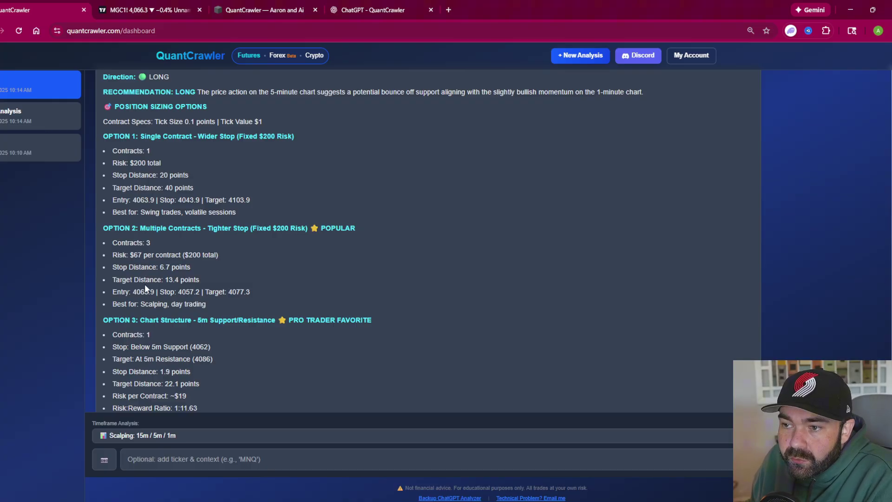
pyautogui.scroll(-2, 215, 310)
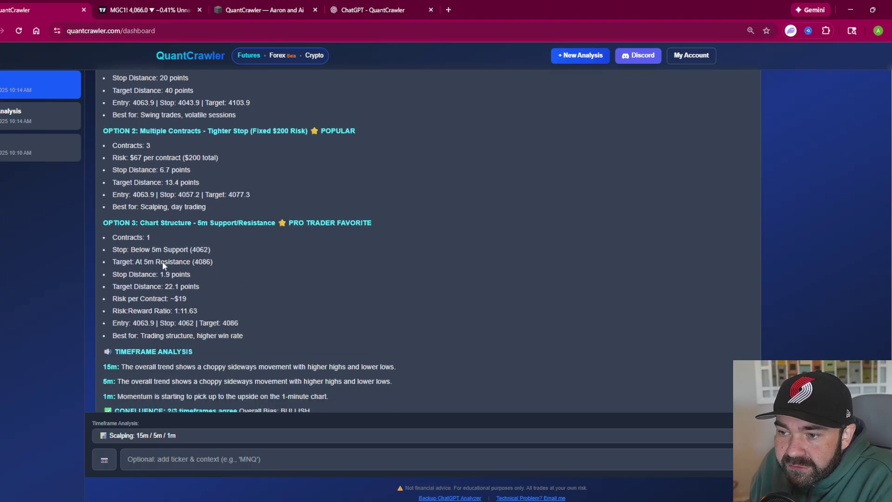
pyautogui.scroll(-3, 291, 368)
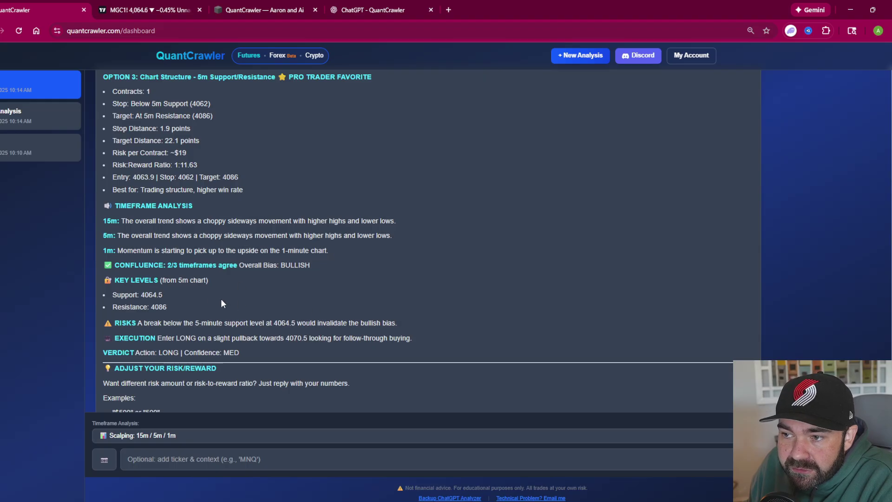
pyautogui.moveTo(184, 310); pyautogui.dragTo(116, 310)
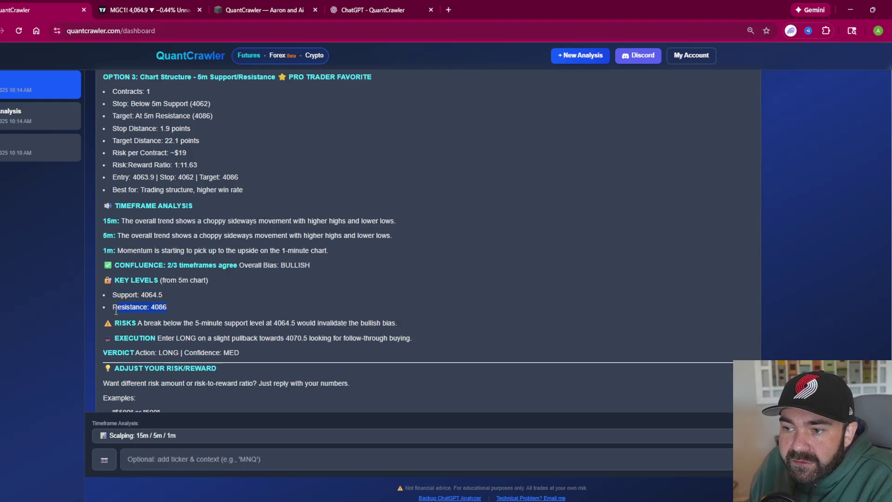
pyautogui.click(258, 319)
pyautogui.scroll(-2, 203, 331)
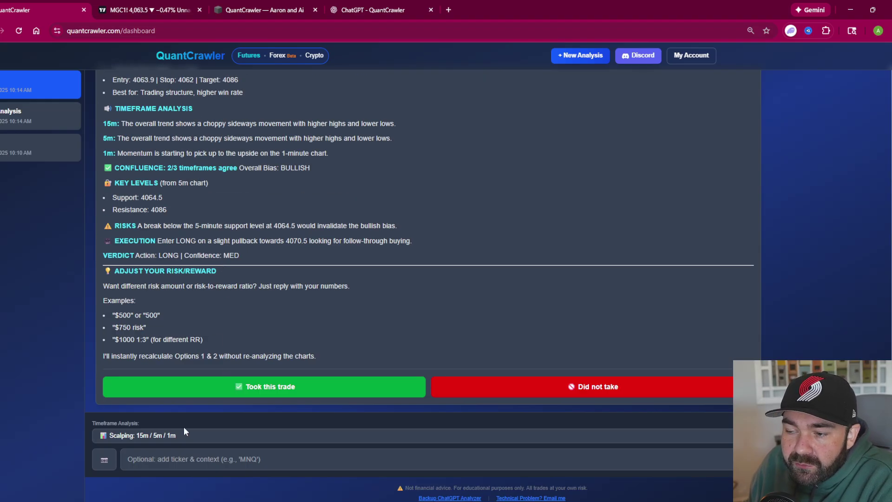
# Compare the 5-minute gold chart with the analysis, ending on the 4070.5 pullback entry and 4064.5 invalidation.
pyautogui.hotkey('ctrl', 'Tab')
pyautogui.click(92, 51)
pyautogui.hscroll(3, 634, 312)
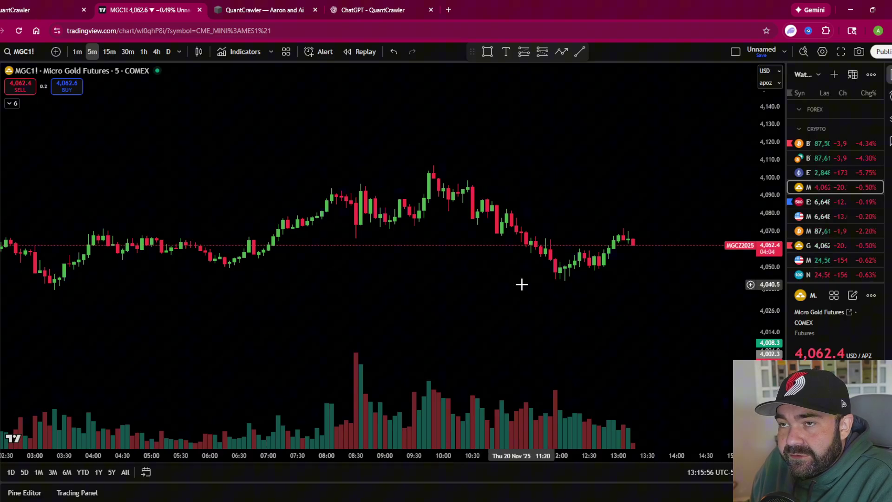
pyautogui.click(42, 10)
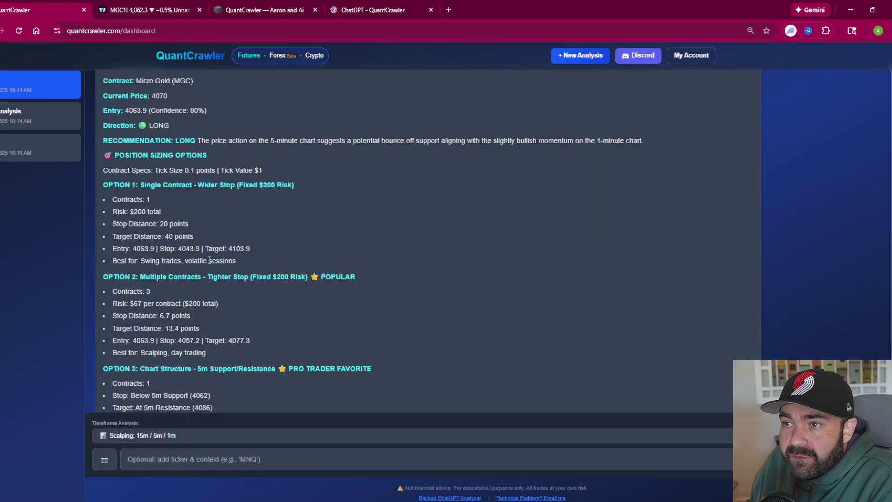
pyautogui.scroll(4, 210, 317)
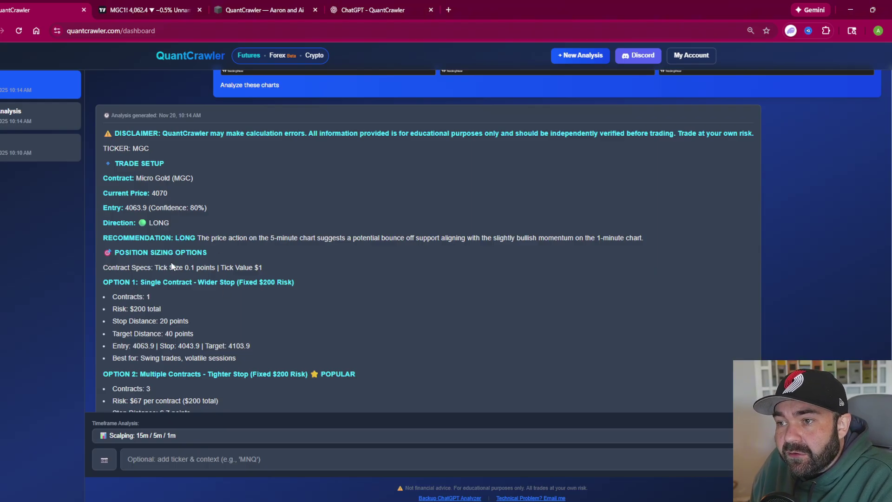
pyautogui.click(142, 10)
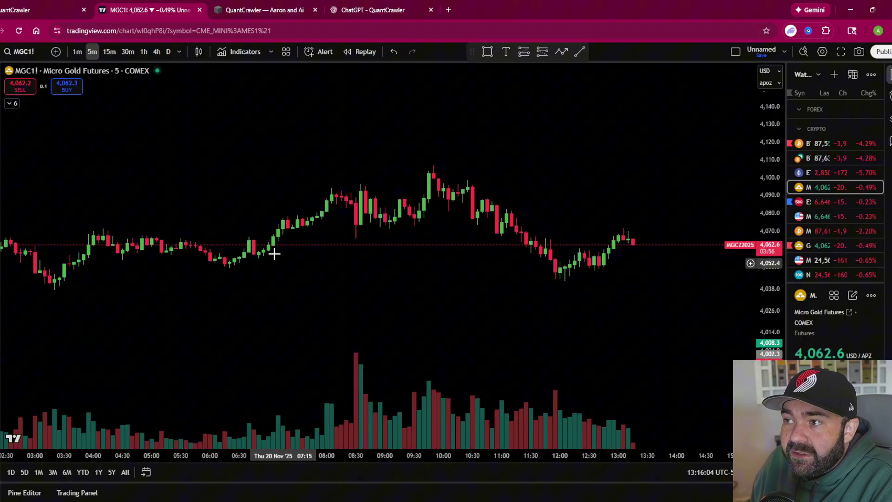
pyautogui.click(43, 7)
pyautogui.scroll(-9, 230, 285)
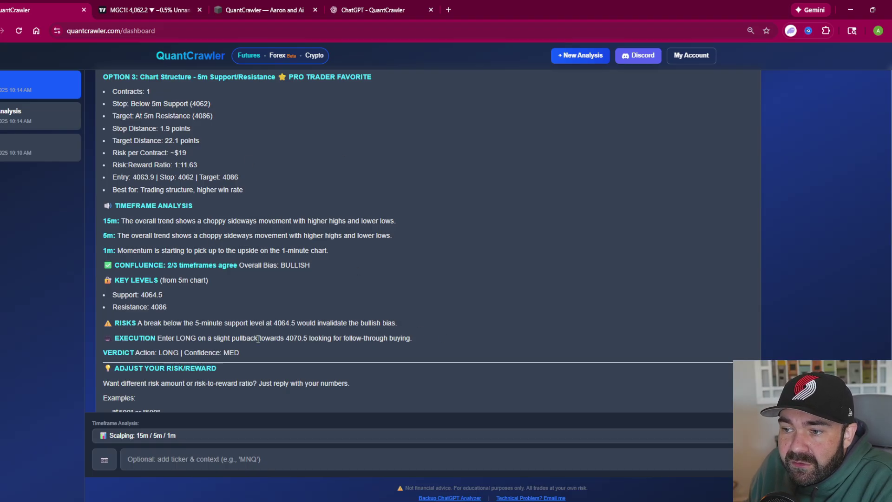
pyautogui.moveTo(104, 322); pyautogui.dragTo(405, 328)
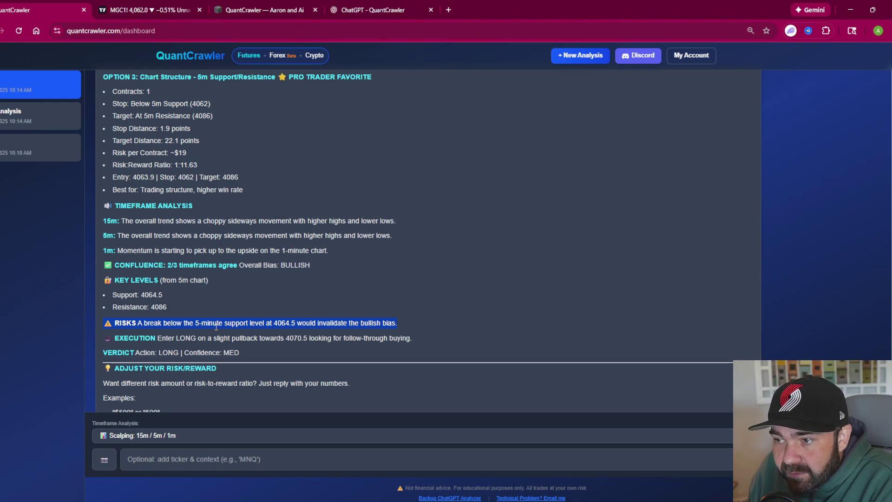